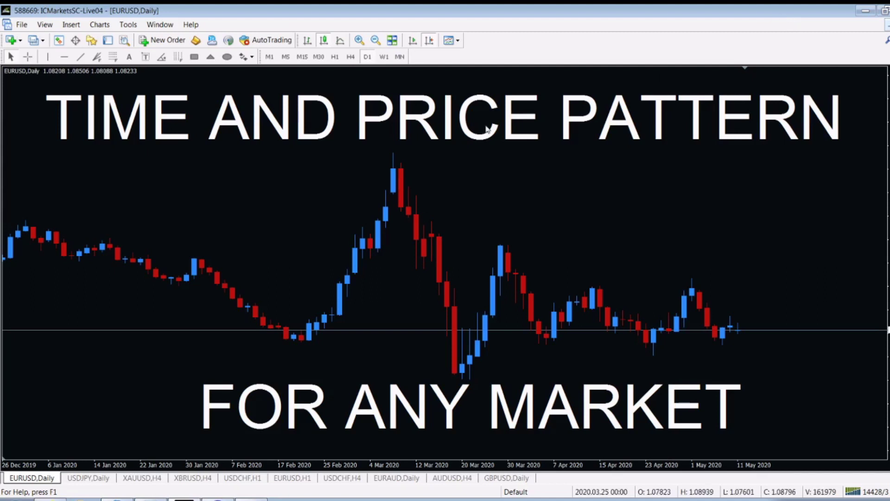
Bring up the USDJPY,Daily chart in place of the EURUSD chart
{"action": "left_click", "coordinate": [83, 478]}
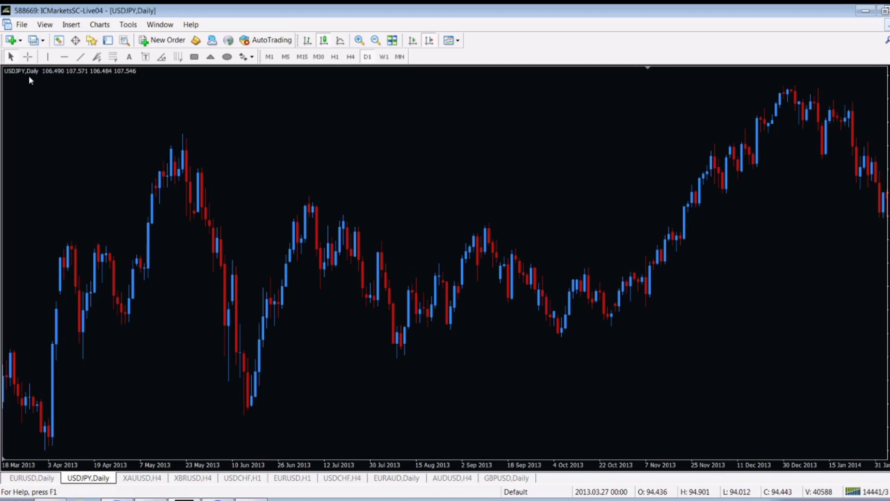
Draw trendlines from the April 2013 low to the May high and the June low, removing a stray vertical line
{"action": "left_click", "coordinate": [81, 57]}
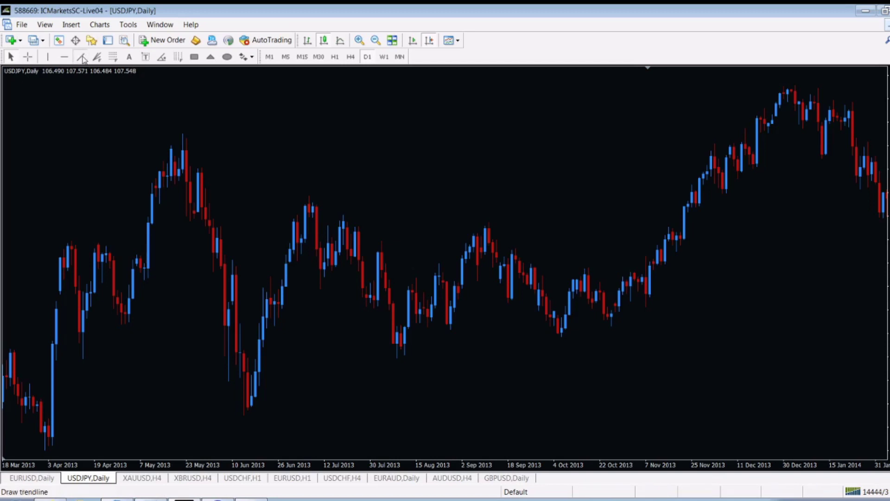
{"action": "left_click_drag", "start_coordinate": [45, 451], "coordinate": [182, 134]}
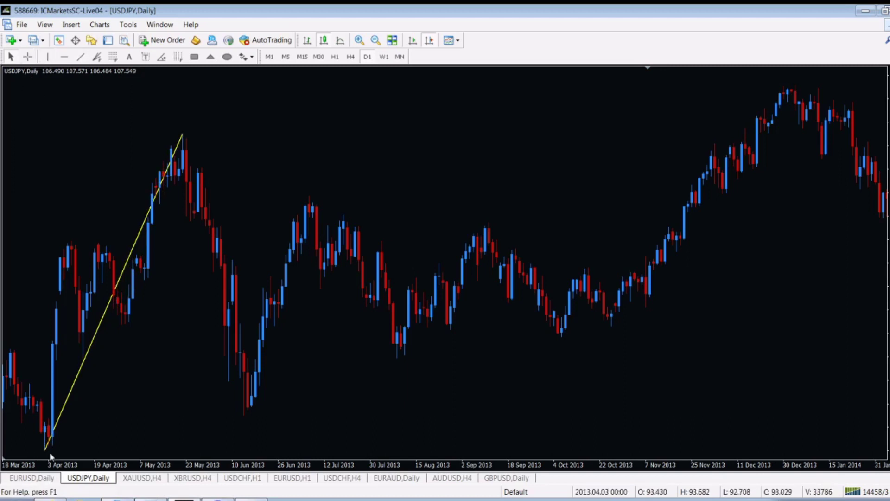
{"action": "left_click", "coordinate": [48, 57]}
{"action": "left_click_drag", "start_coordinate": [66, 445], "coordinate": [191, 409]}
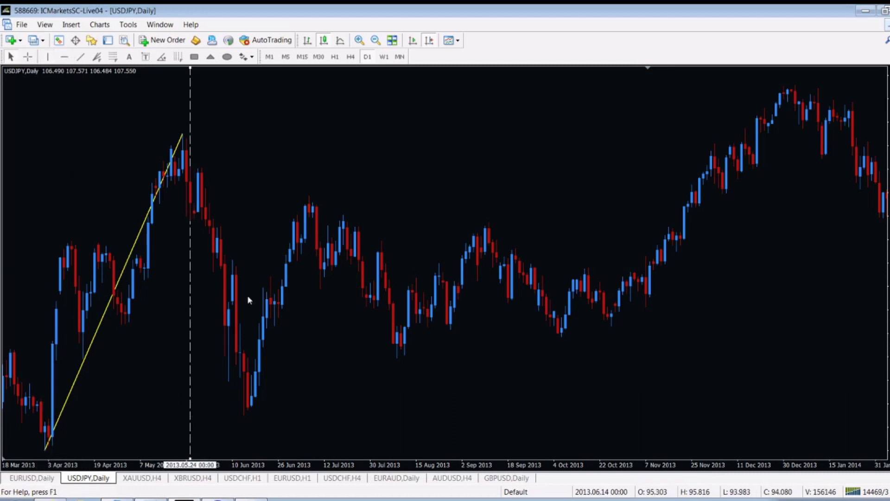
{"action": "key", "text": "Delete"}
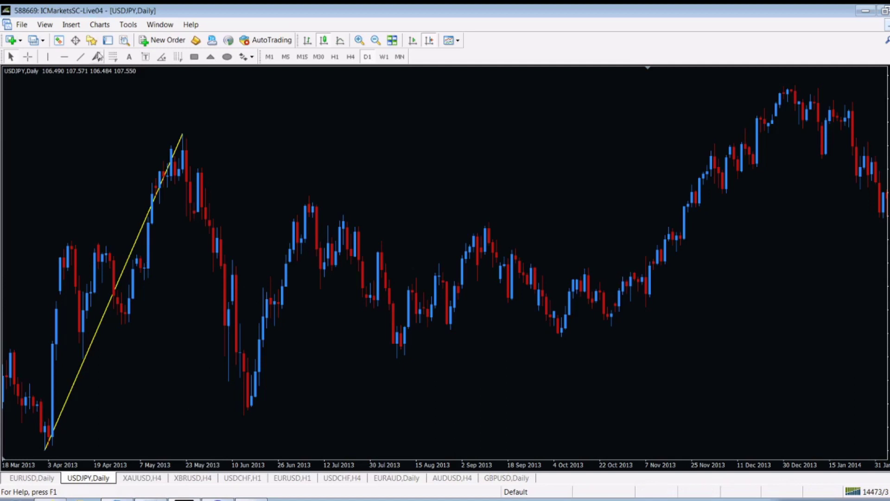
{"action": "left_click", "coordinate": [81, 57]}
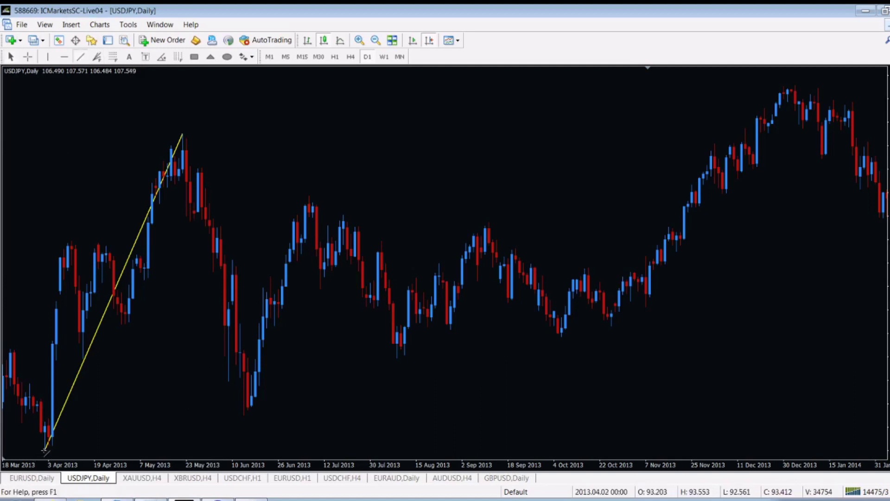
{"action": "left_click_drag", "start_coordinate": [46, 449], "coordinate": [243, 414]}
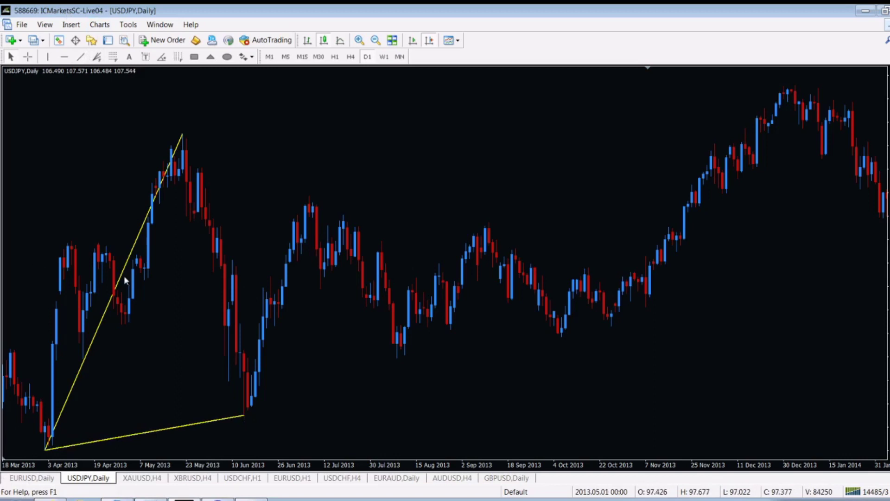
Make parallel copies of both trendlines to close the yellow parallelogram
{"action": "double_click", "coordinate": [112, 297]}
{"action": "left_click_drag", "start_coordinate": [112, 297], "coordinate": [314, 261]}
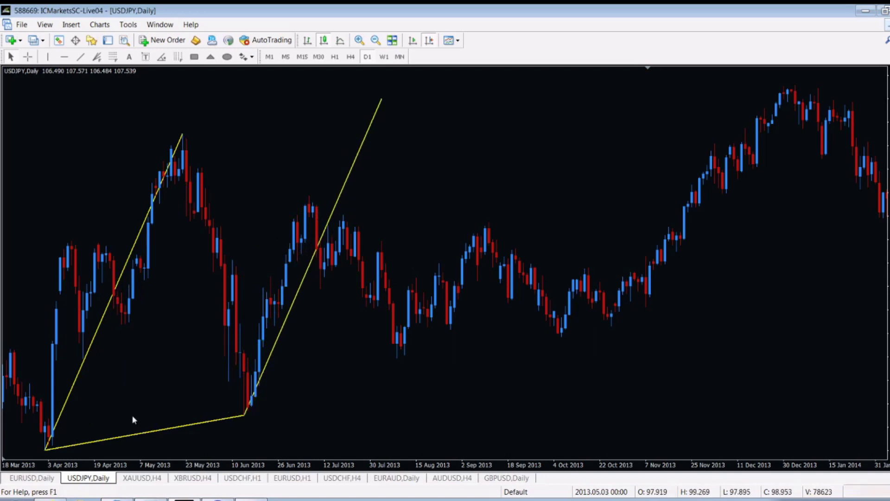
{"action": "right_click", "coordinate": [148, 432]}
{"action": "left_click", "coordinate": [135, 433]}
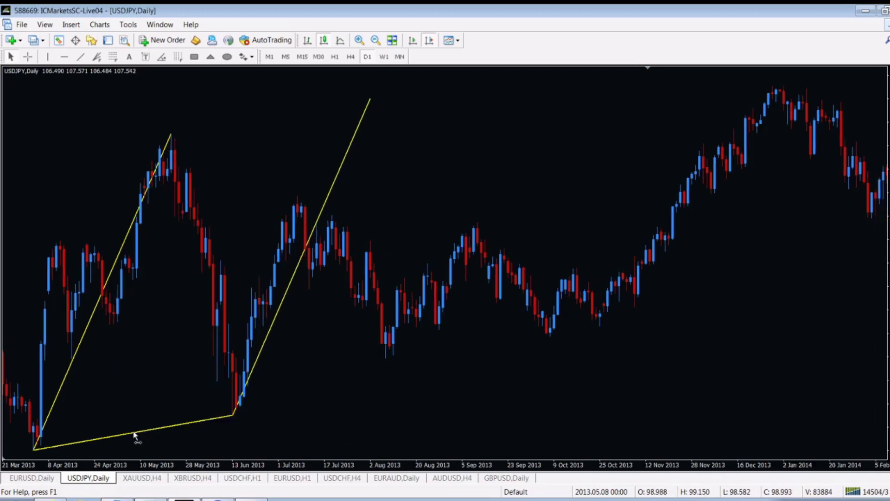
{"action": "left_click_drag", "start_coordinate": [134, 433], "coordinate": [271, 118]}
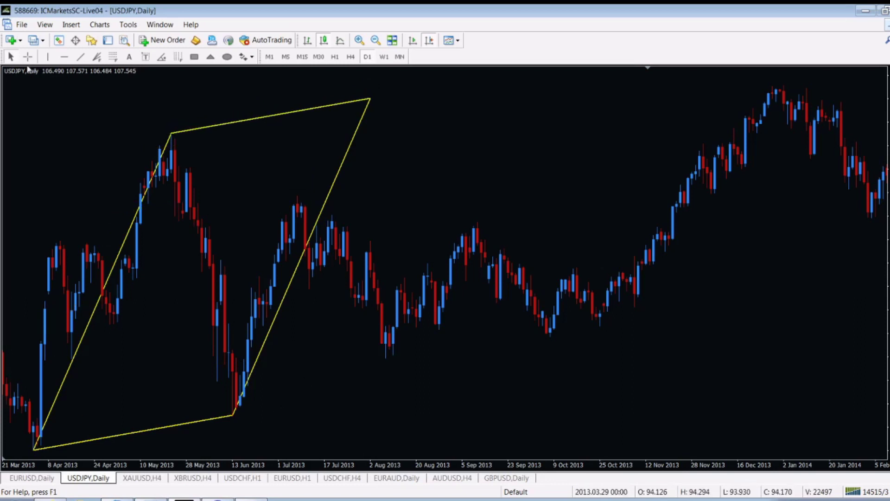
{"action": "left_click", "coordinate": [47, 57]}
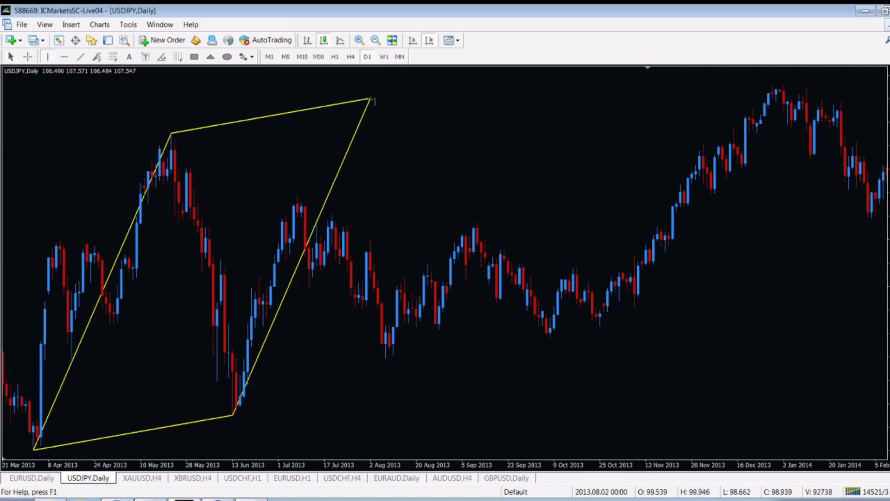
Place dashed vertical lines at 2013.08.02 and 2013.04.02, then zoom in on the pattern
{"action": "left_click", "coordinate": [371, 99]}
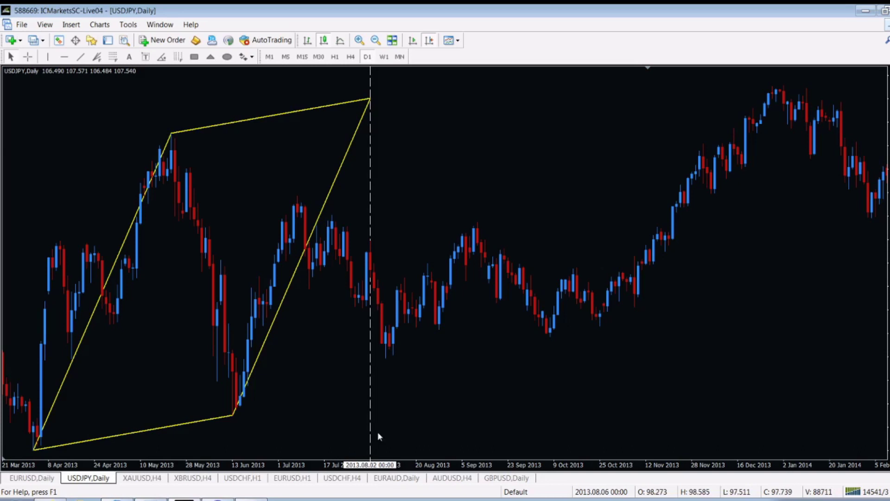
{"action": "left_click", "coordinate": [47, 57]}
{"action": "left_click", "coordinate": [34, 448]}
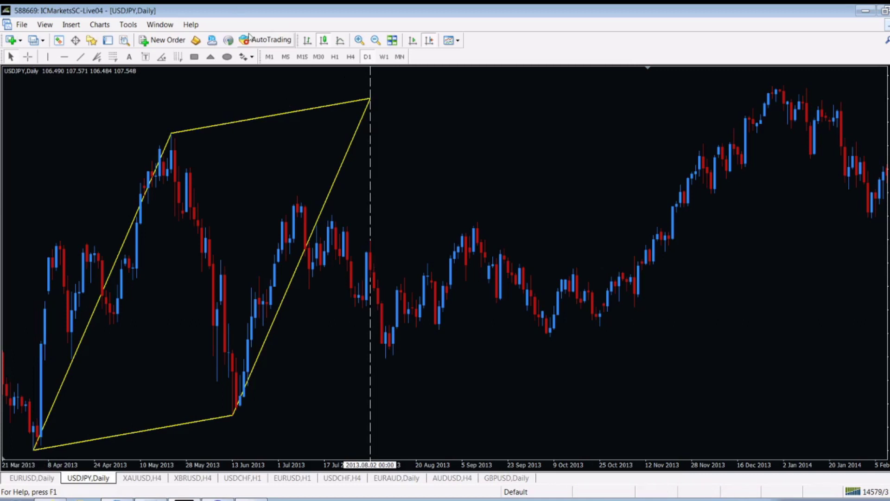
{"action": "left_click", "coordinate": [358, 41]}
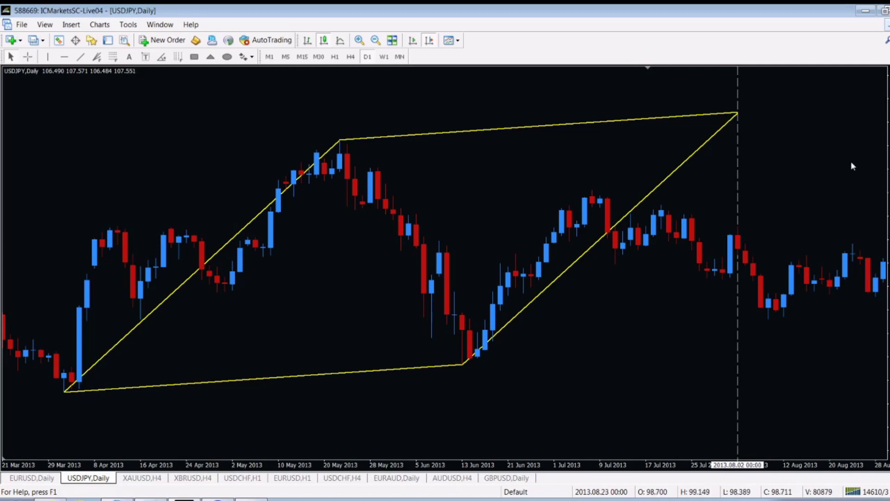
Draw a horizontal line through the parallelogram's upper-right corner at the 2013.08.02 line
{"action": "left_click_drag", "start_coordinate": [849, 161], "coordinate": [769, 164]}
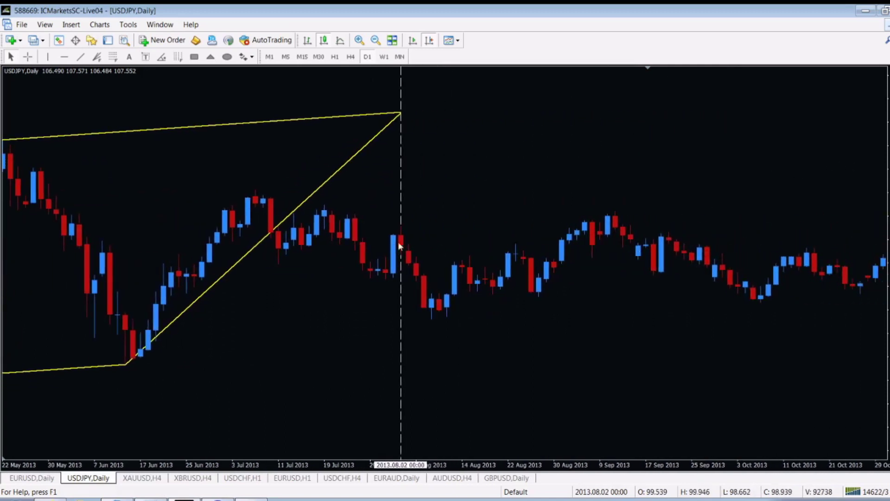
{"action": "left_click_drag", "start_coordinate": [332, 293], "coordinate": [527, 239]}
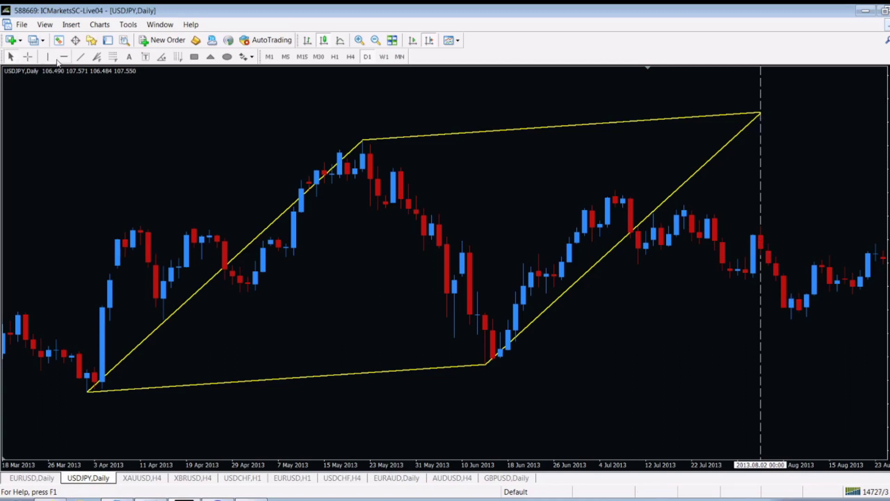
{"action": "left_click", "coordinate": [763, 114]}
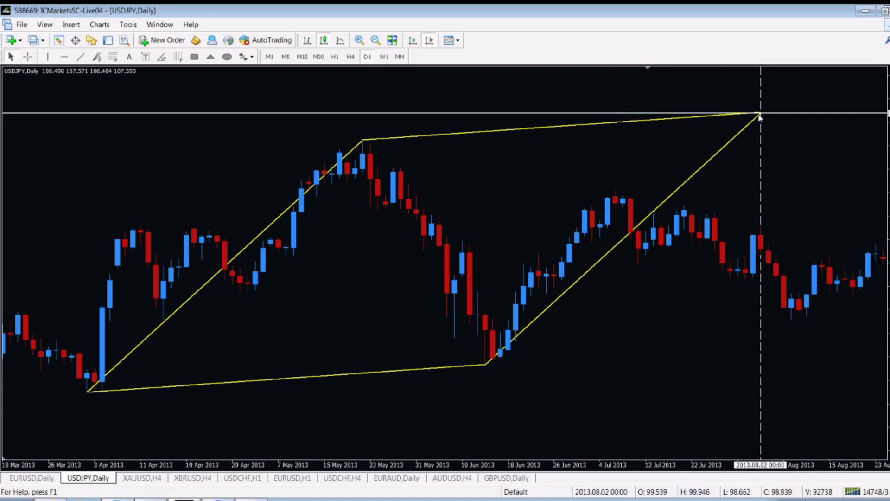
Zoom out twice, show bars from late 2012, and draw a pattern-wide red rectangle
{"action": "left_click", "coordinate": [376, 40]}
{"action": "left_click", "coordinate": [376, 40]}
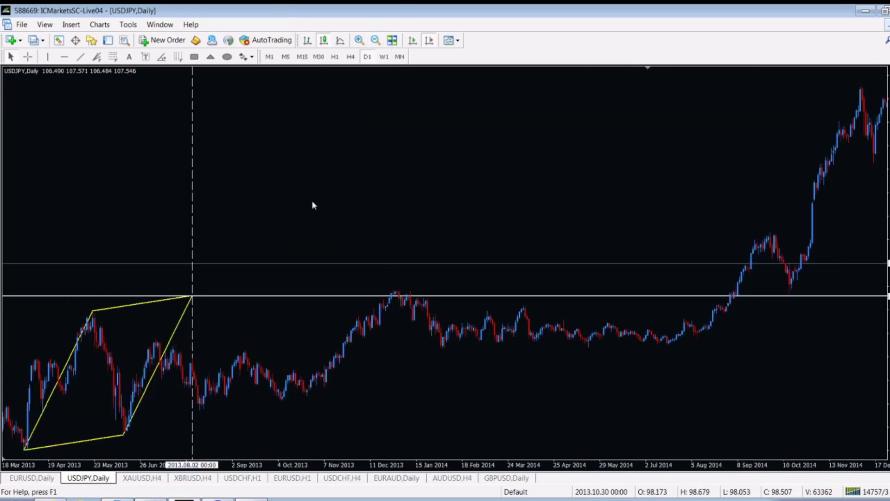
{"action": "left_click_drag", "start_coordinate": [314, 204], "coordinate": [477, 160]}
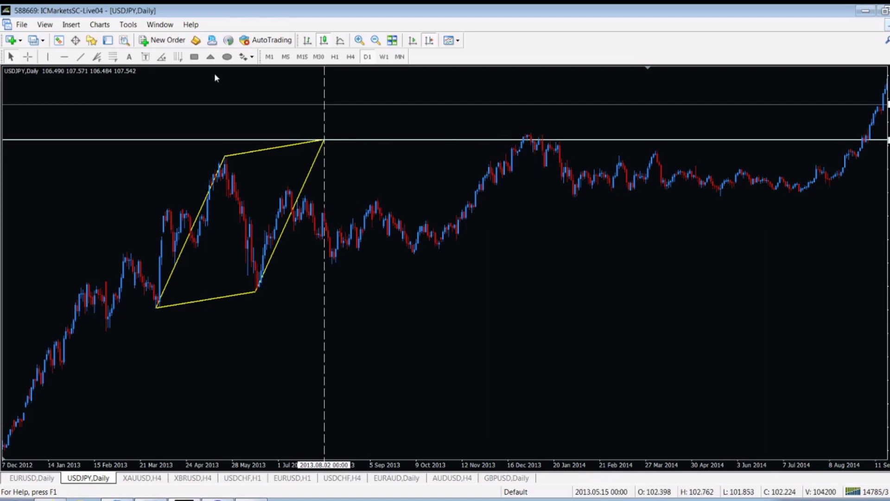
{"action": "left_click_drag", "start_coordinate": [155, 314], "coordinate": [325, 332]}
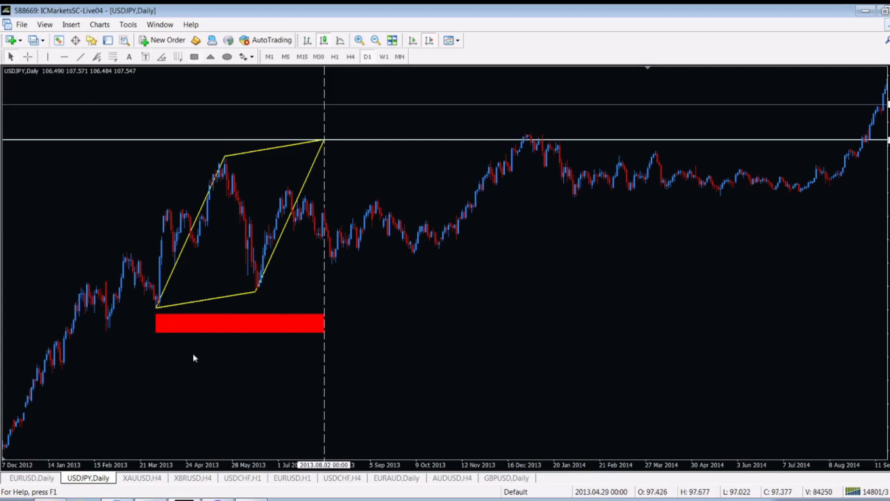
Move the red rectangle to start at 2013.08.02 and mark its right end at 2013.12.05
{"action": "double_click", "coordinate": [157, 332]}
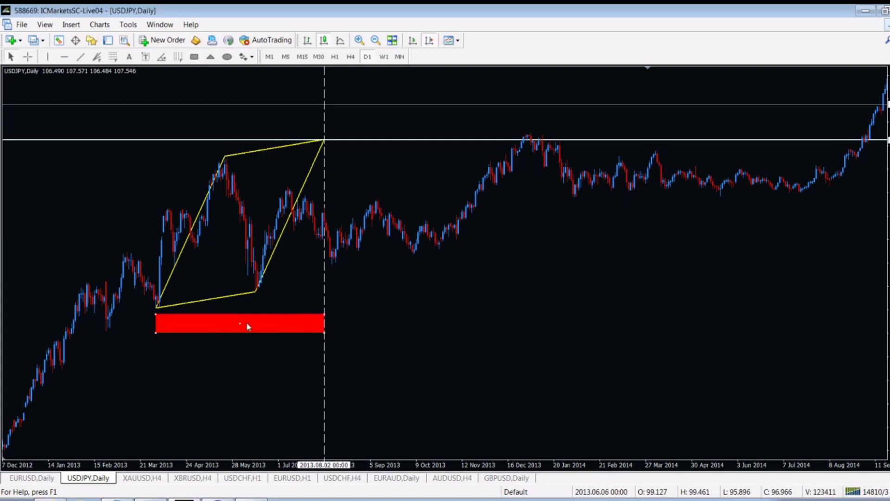
{"action": "left_click_drag", "start_coordinate": [240, 324], "coordinate": [411, 320]}
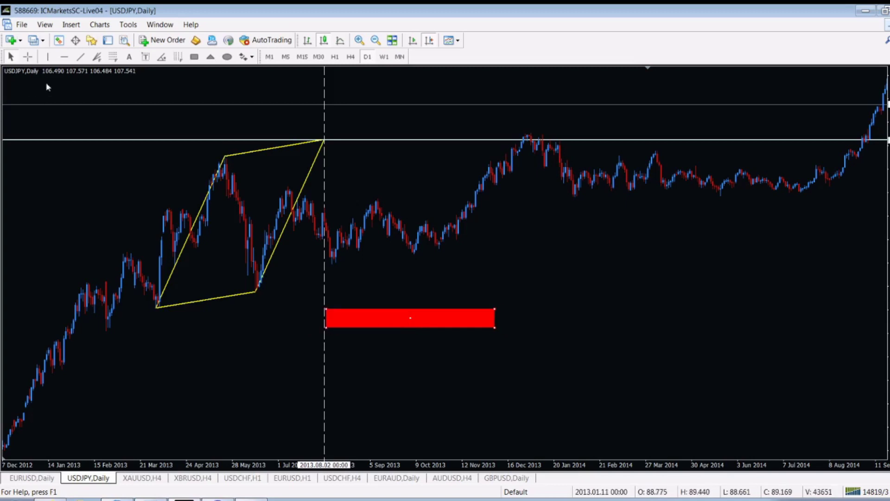
{"action": "left_click", "coordinate": [48, 57]}
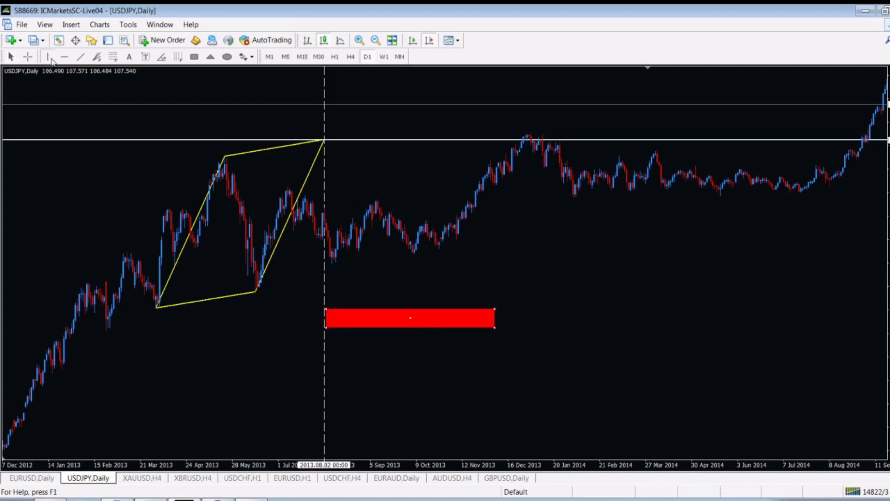
{"action": "left_click", "coordinate": [494, 333]}
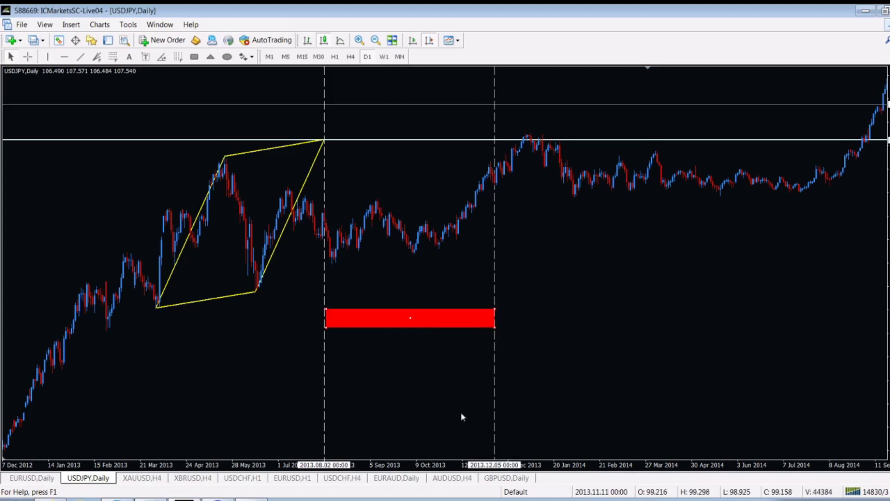
Shift the rectangle to start at 2013.12.05 and mark its right end at 2014.04.09
{"action": "left_click_drag", "start_coordinate": [410, 317], "coordinate": [582, 323]}
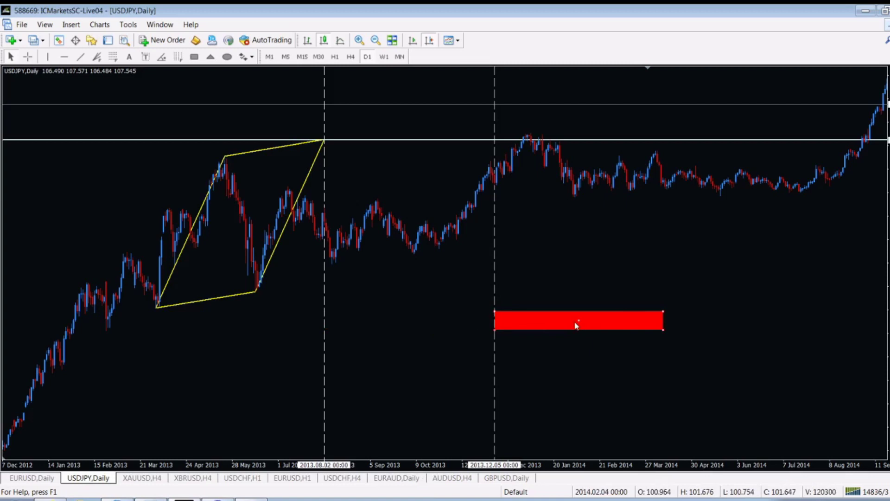
{"action": "left_click", "coordinate": [47, 56]}
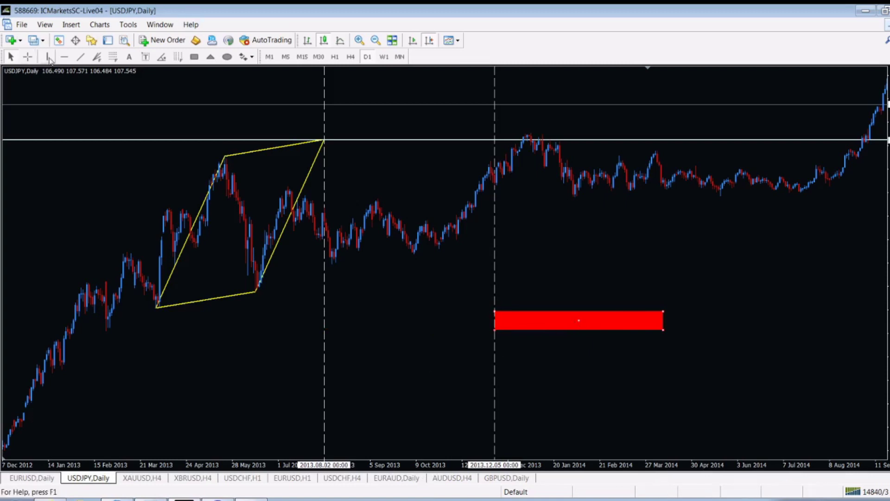
{"action": "left_click", "coordinate": [664, 337]}
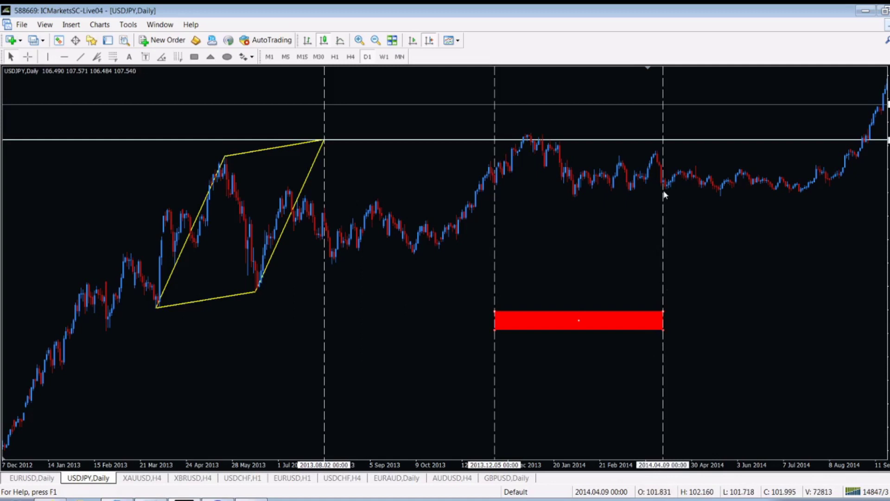
{"action": "left_click_drag", "start_coordinate": [587, 258], "coordinate": [560, 232]}
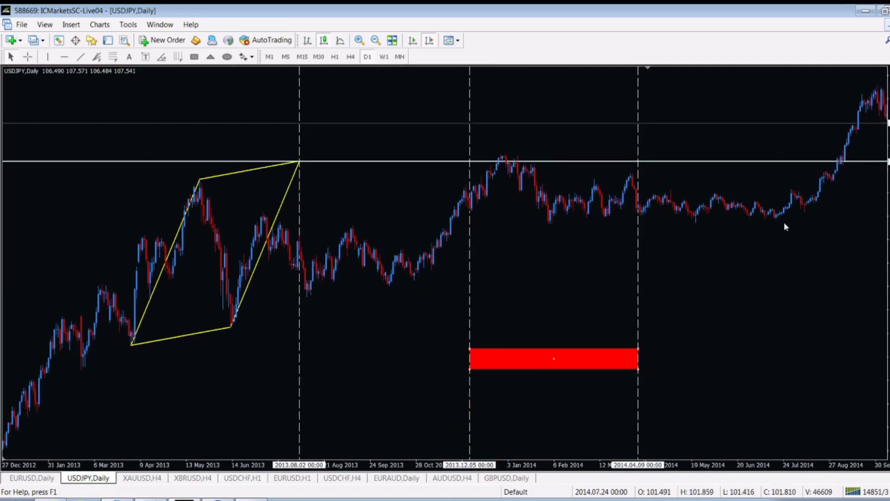
Move the rectangle to 2014.04.09, add a vertical line at 2014.08.08, and zoom in
{"action": "left_click_drag", "start_coordinate": [554, 358], "coordinate": [721, 353]}
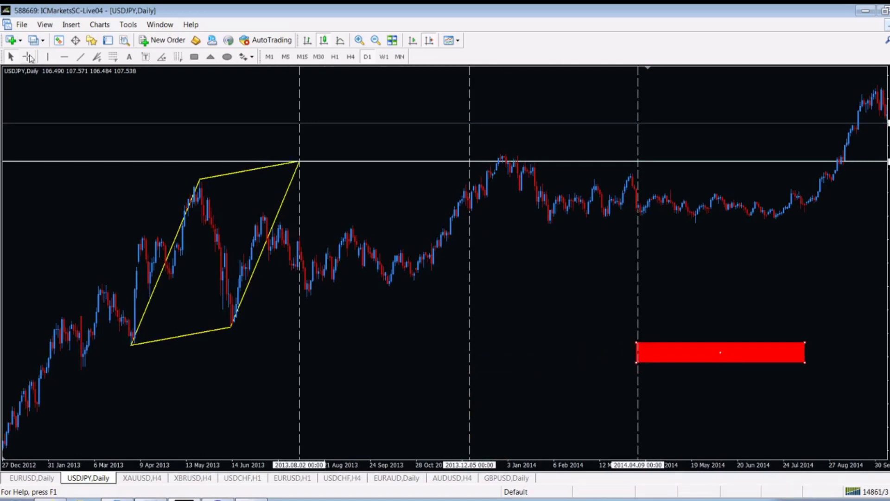
{"action": "left_click", "coordinate": [47, 57]}
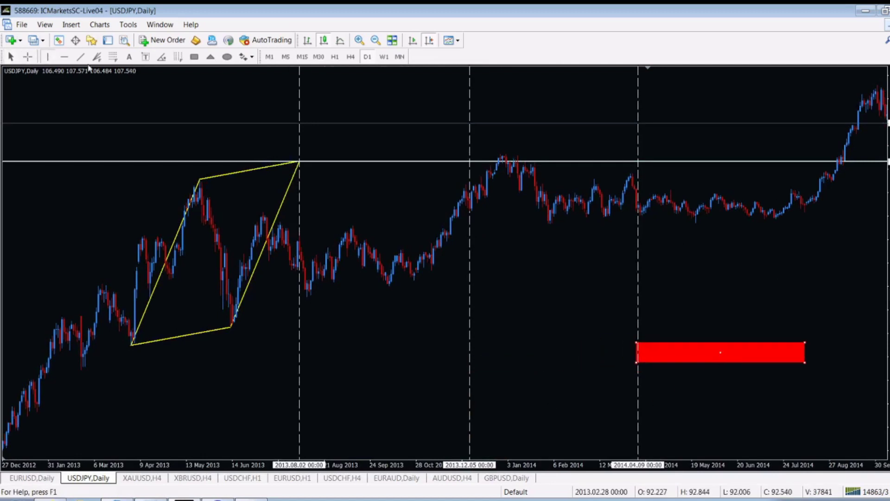
{"action": "left_click", "coordinate": [807, 371]}
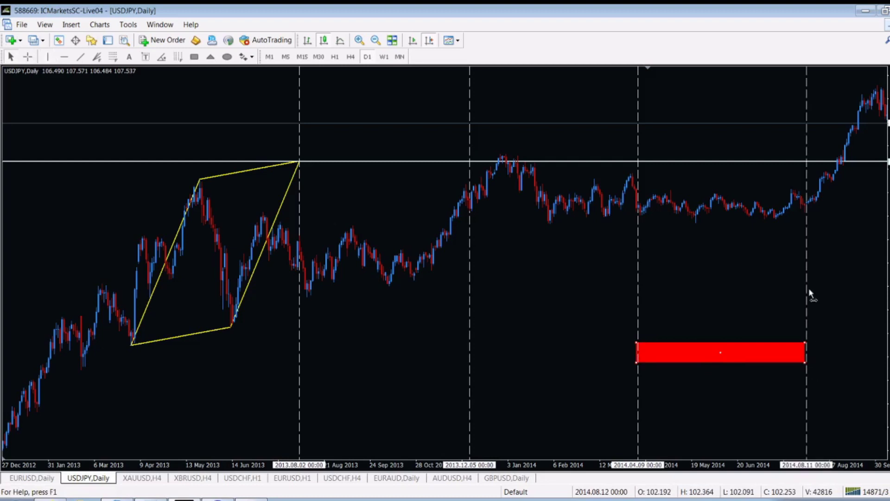
{"action": "left_click_drag", "start_coordinate": [808, 295], "coordinate": [806, 295]}
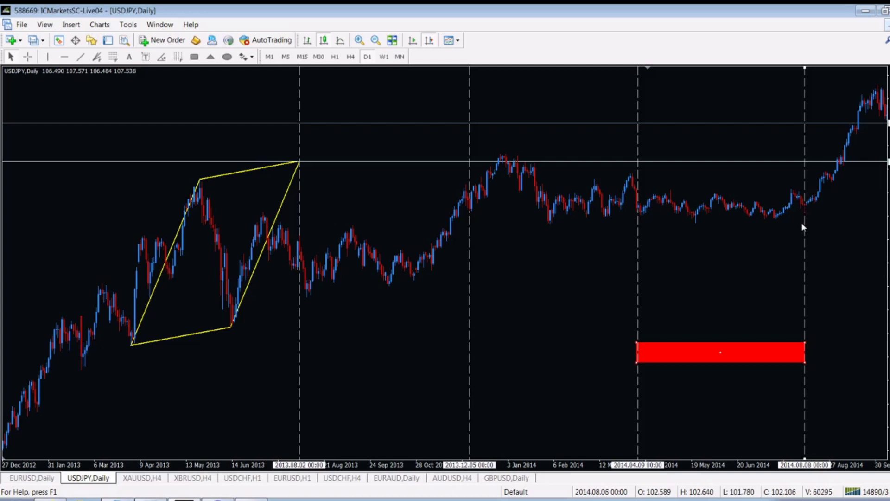
{"action": "left_click_drag", "start_coordinate": [772, 249], "coordinate": [768, 250]}
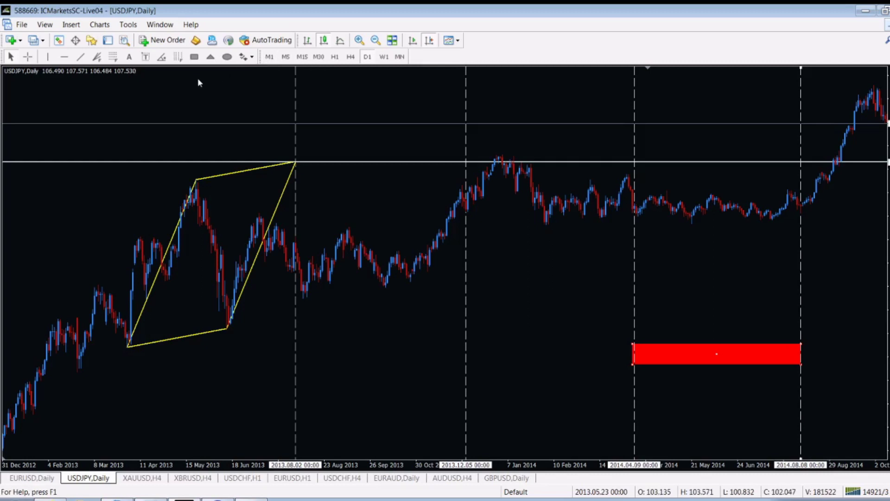
{"action": "left_click", "coordinate": [366, 44]}
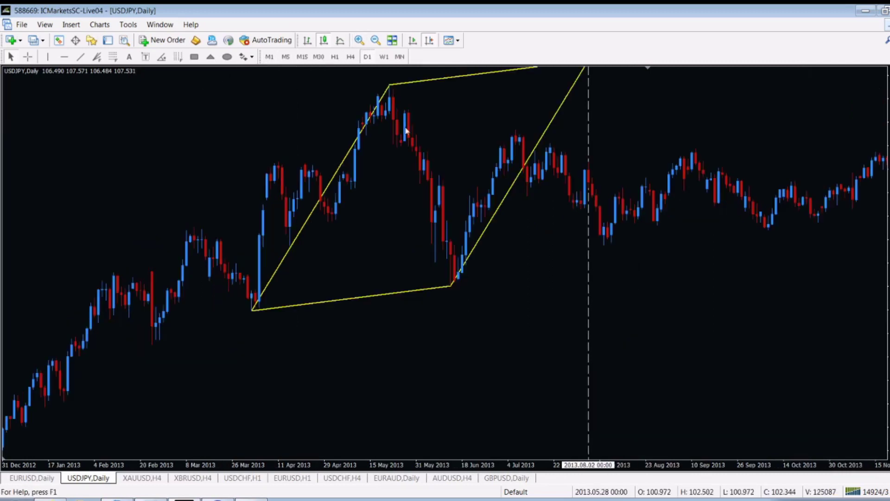
Delete every trendline, vertical line, horizontal line and rectangle through the Objects List
{"action": "scroll", "coordinate": [424, 288], "scroll_direction": "down", "scroll_amount": 3}
{"action": "scroll", "coordinate": [424, 287], "scroll_direction": "down", "scroll_amount": 4}
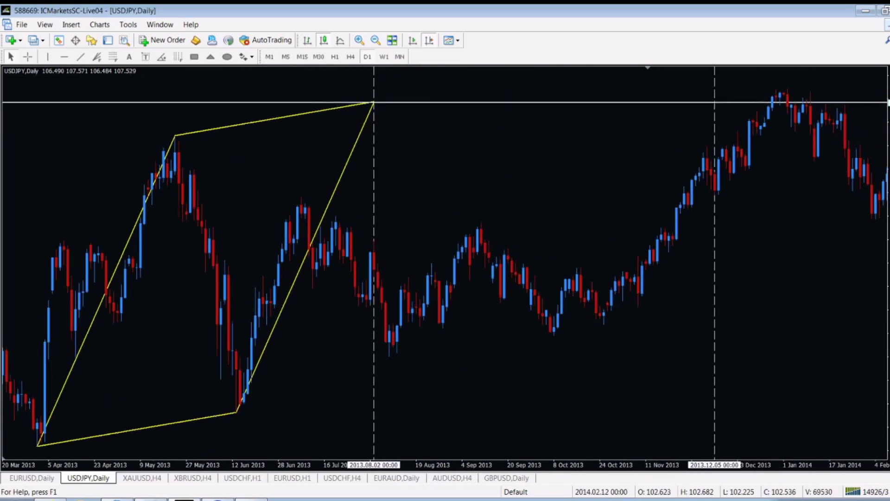
{"action": "right_click", "coordinate": [523, 174]}
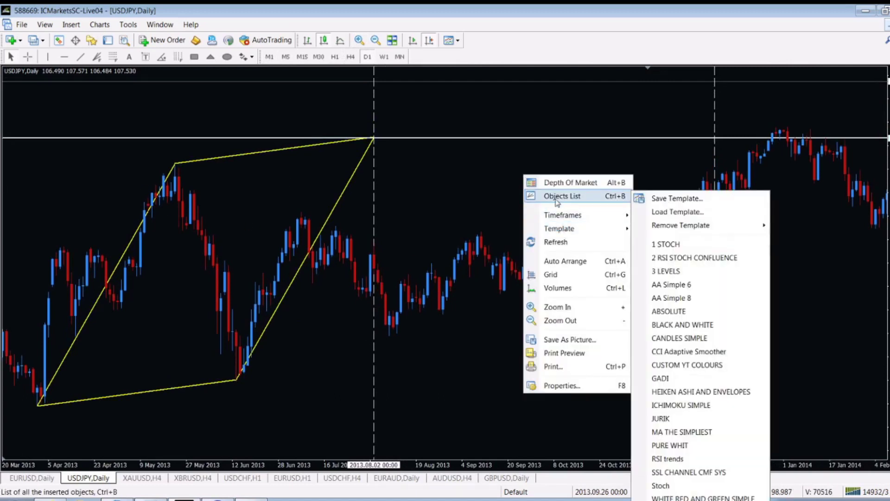
{"action": "left_click", "coordinate": [562, 195]}
{"action": "left_click", "coordinate": [450, 213]}
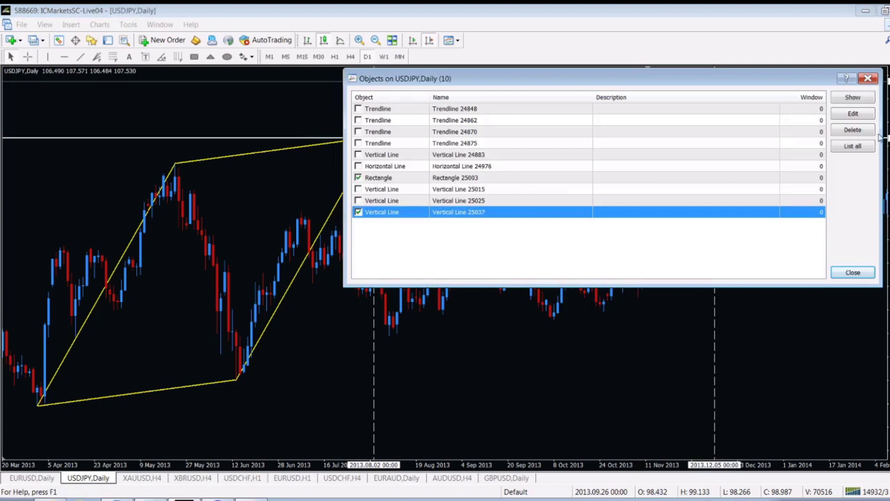
{"action": "left_click", "coordinate": [853, 130]}
{"action": "left_click", "coordinate": [852, 130]}
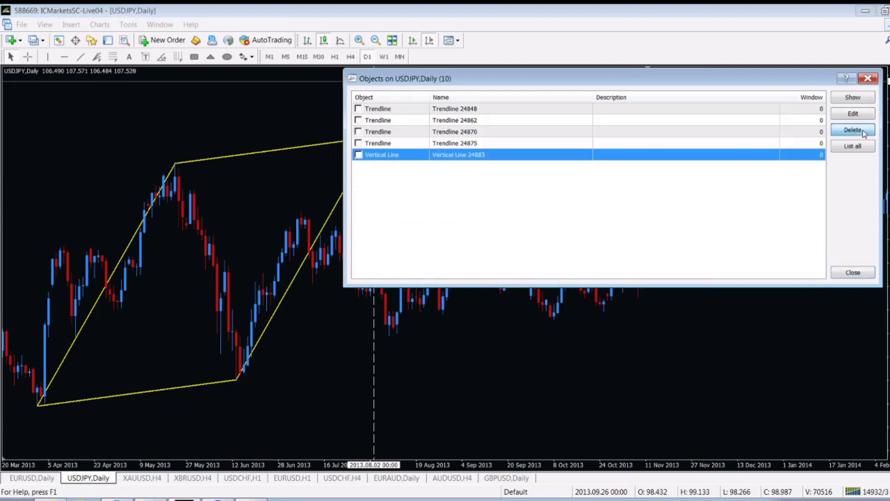
{"action": "left_click", "coordinate": [852, 130]}
{"action": "left_click", "coordinate": [852, 129]}
{"action": "left_click", "coordinate": [868, 78]}
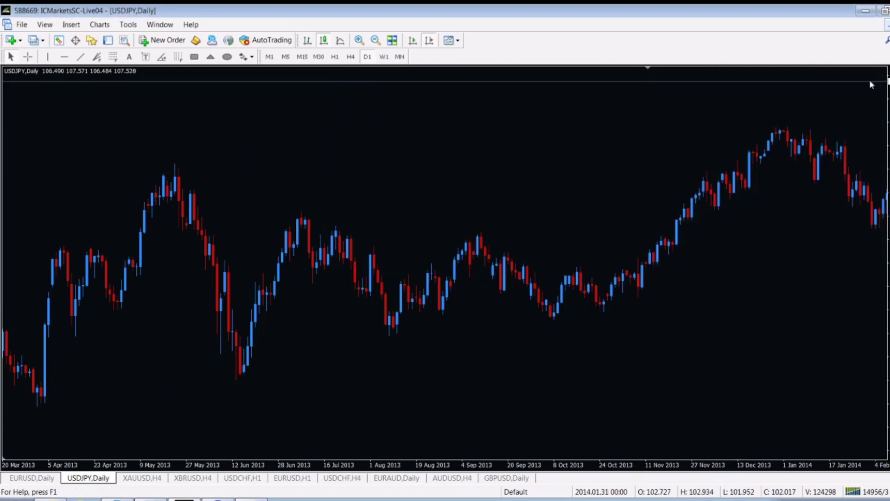
{"action": "left_click_drag", "start_coordinate": [124, 326], "coordinate": [115, 355]}
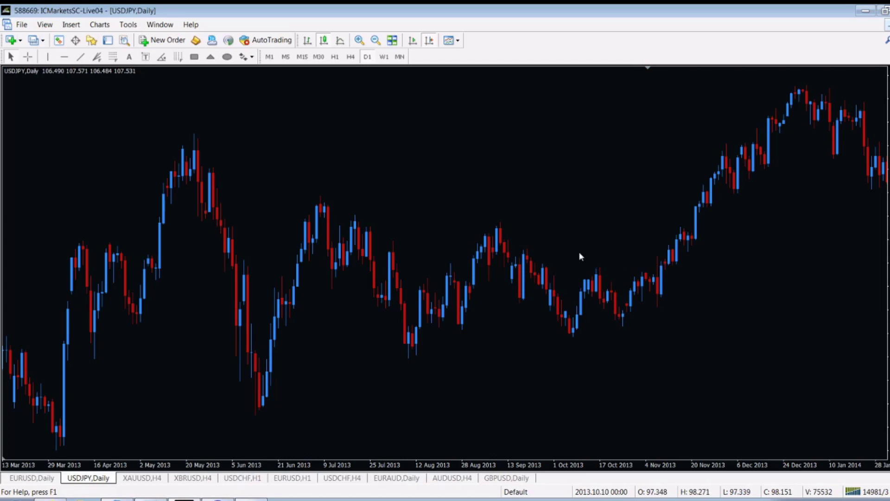
Draw trend lines from the May 2013 high to the July high and June low, plus parallel copies
{"action": "left_click", "coordinate": [80, 56]}
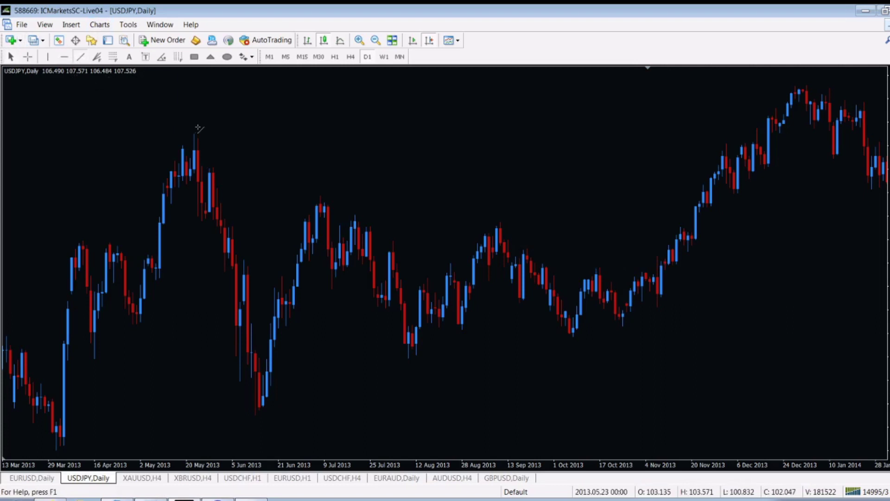
{"action": "key", "text": "Escape"}
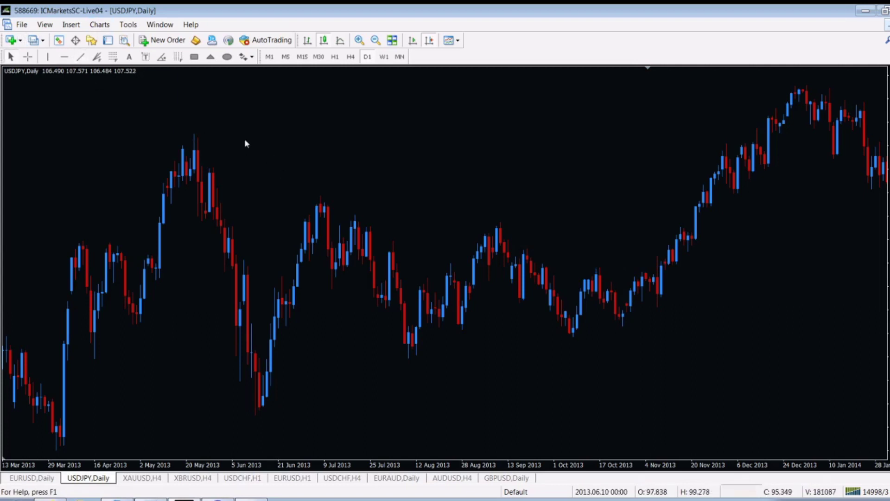
{"action": "left_click", "coordinate": [81, 56]}
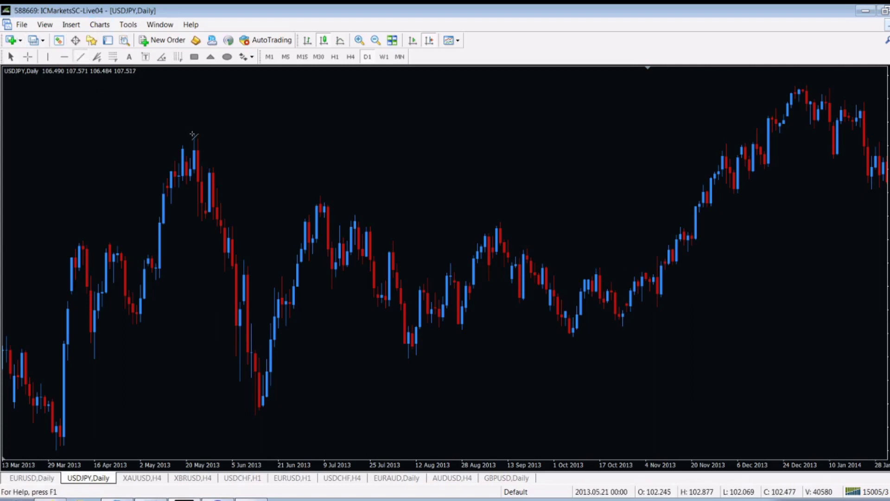
{"action": "left_click_drag", "start_coordinate": [195, 134], "coordinate": [321, 196]}
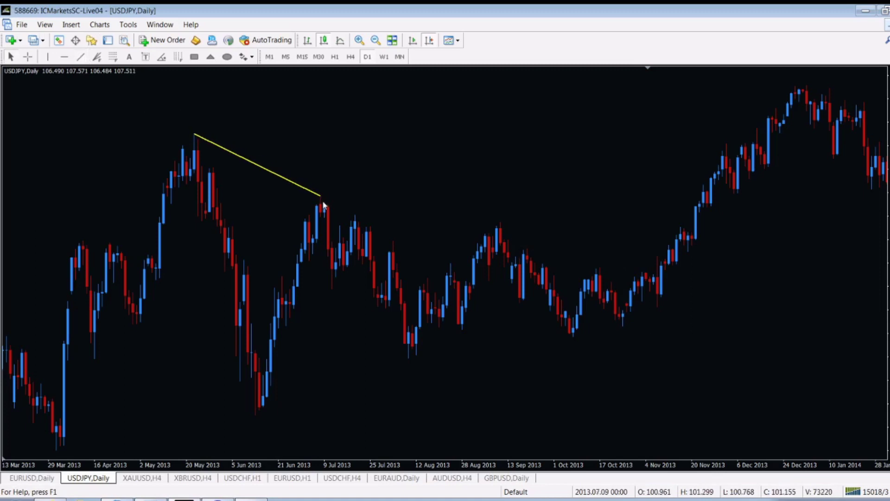
{"action": "double_click", "coordinate": [253, 165]}
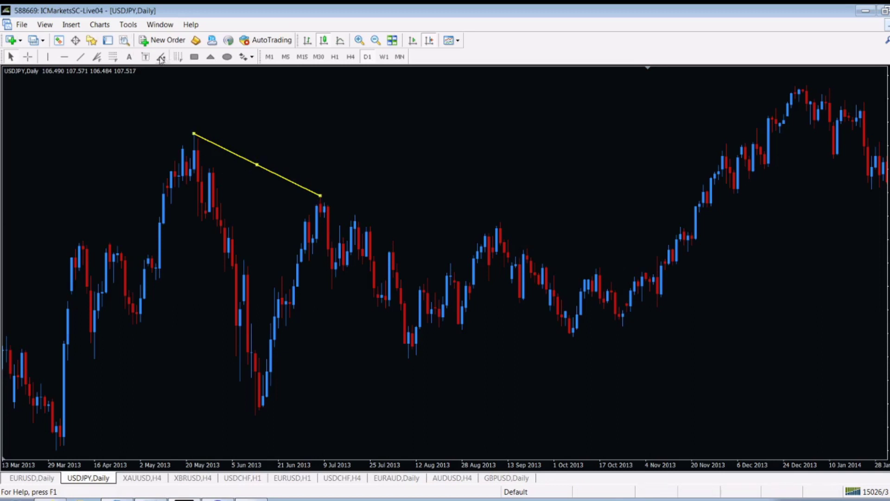
{"action": "left_click", "coordinate": [80, 57]}
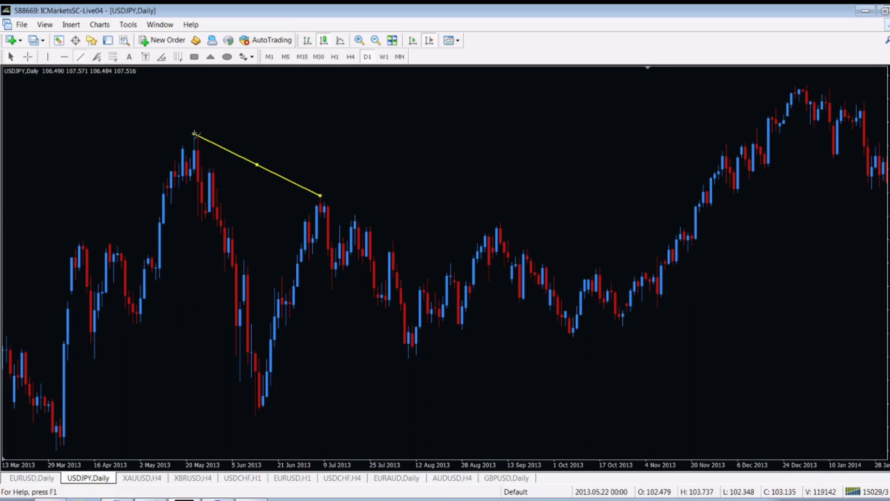
{"action": "left_click_drag", "start_coordinate": [194, 134], "coordinate": [256, 411]}
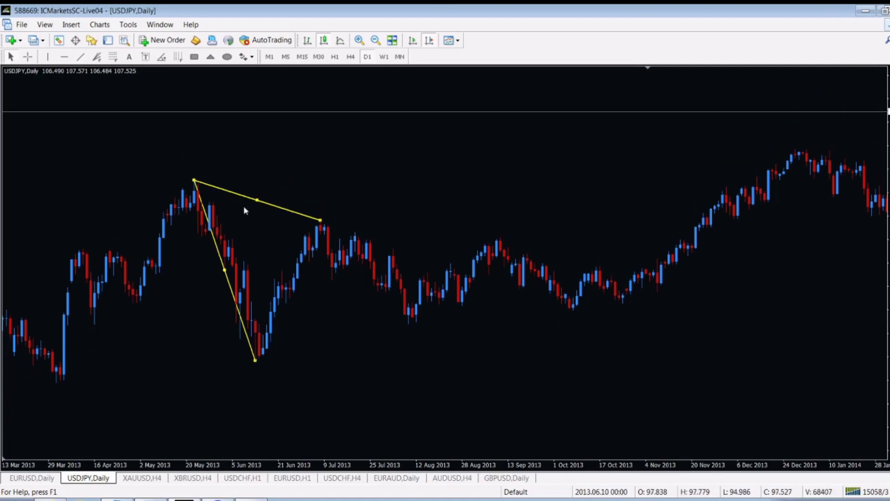
{"action": "left_click_drag", "start_coordinate": [257, 199], "coordinate": [318, 385]}
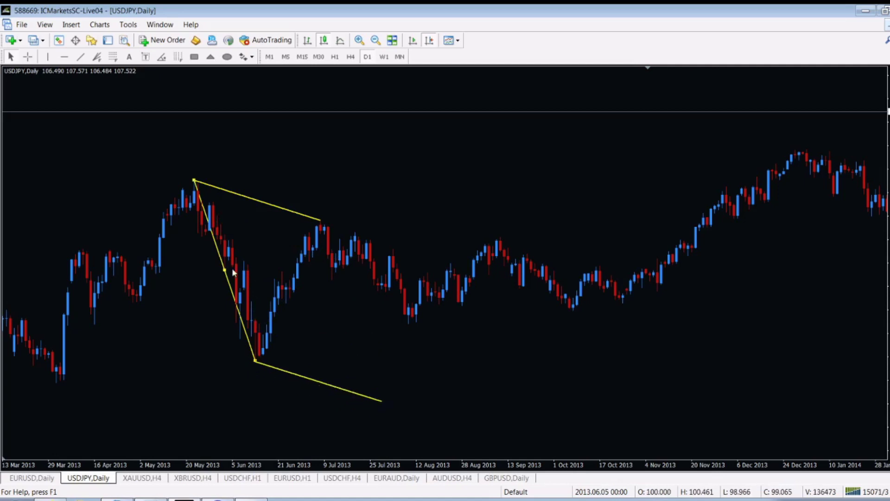
{"action": "left_click_drag", "start_coordinate": [225, 270], "coordinate": [352, 314]}
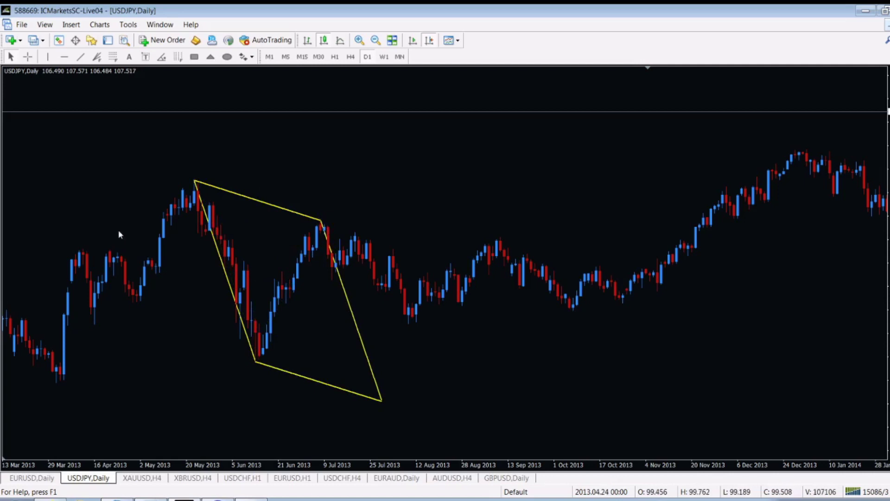
Mark 2013.07.30 with a dashed vertical line at the parallelogram's lower-right corner
{"action": "left_click", "coordinate": [47, 57]}
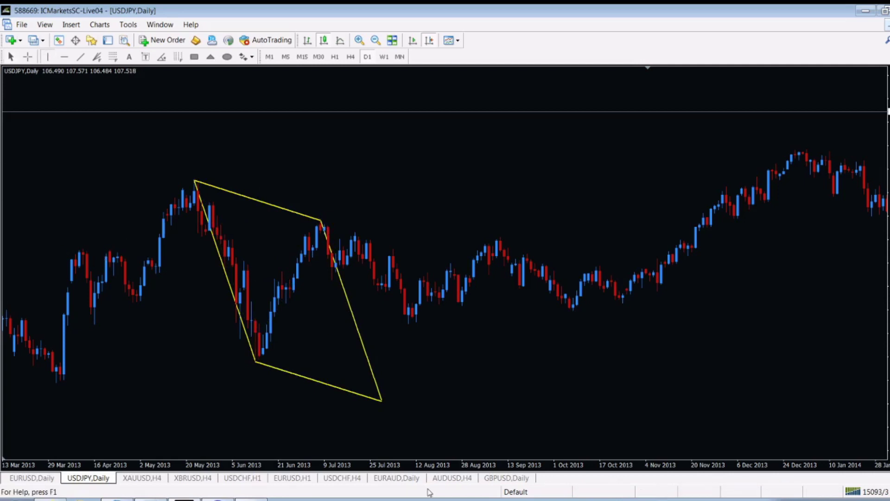
{"action": "left_click", "coordinate": [380, 427]}
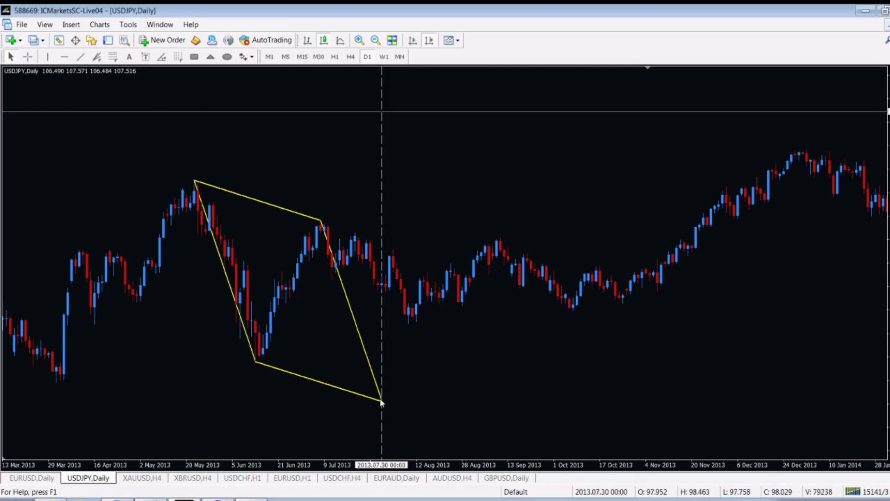
{"action": "left_click", "coordinate": [193, 57]}
Draw a red rectangle from the parallelogram's top corner to the 30 July 2013 line
{"action": "left_click_drag", "start_coordinate": [195, 172], "coordinate": [383, 186]}
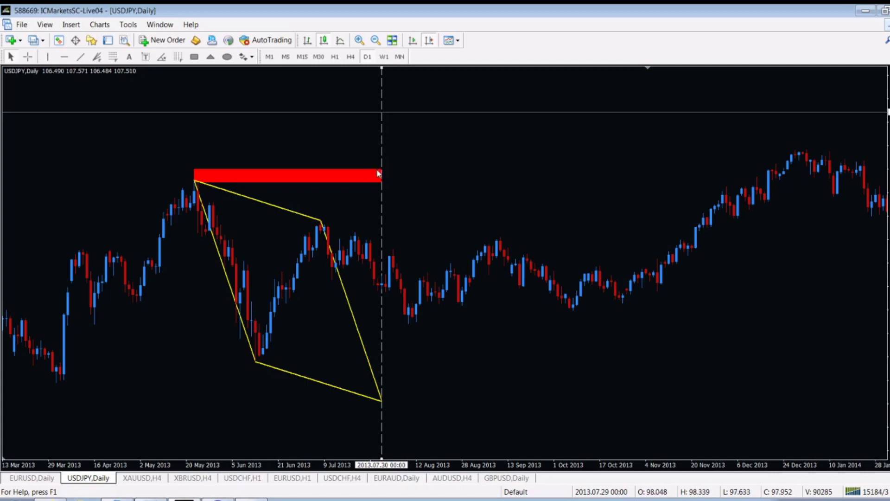
{"action": "left_click_drag", "start_coordinate": [382, 123], "coordinate": [381, 121]}
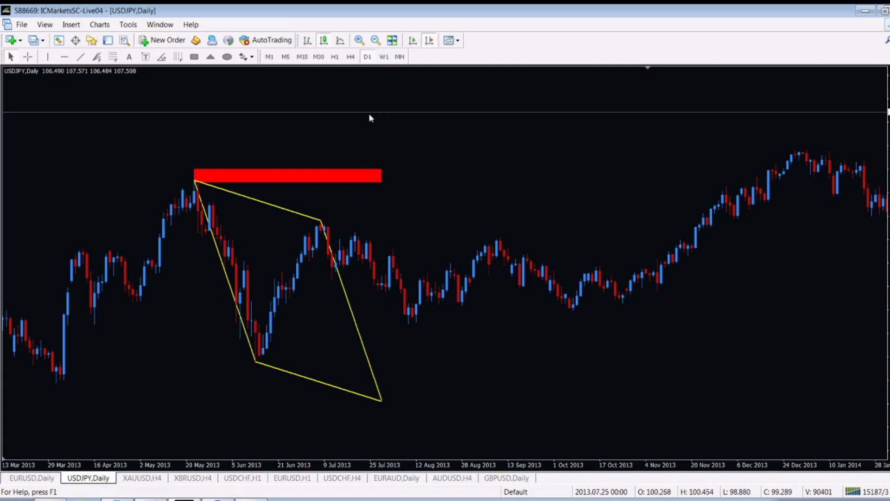
{"action": "double_click", "coordinate": [382, 174]}
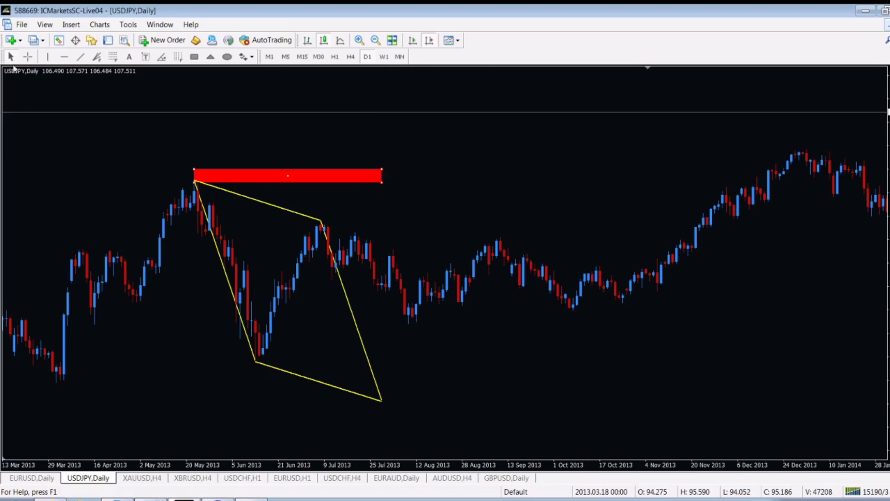
Re-add a dashed vertical line at 2013.07.30 and copy the red band right, slightly lower
{"action": "left_click", "coordinate": [47, 57]}
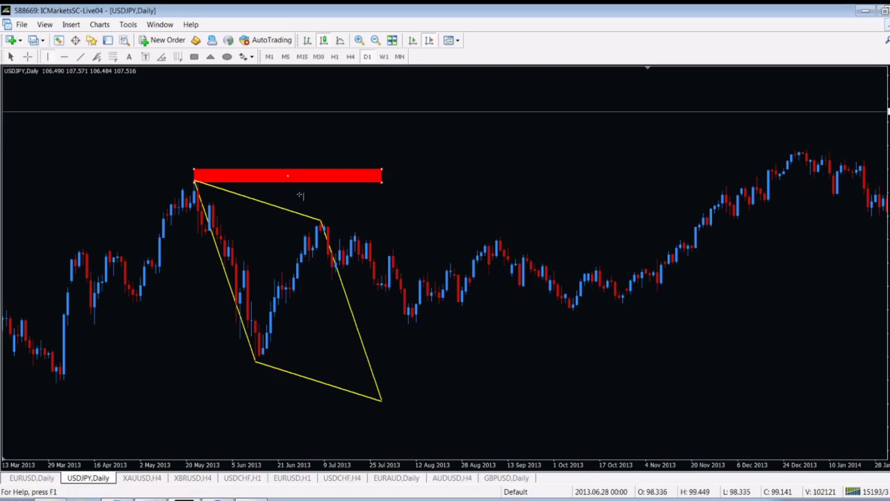
{"action": "left_click", "coordinate": [381, 189]}
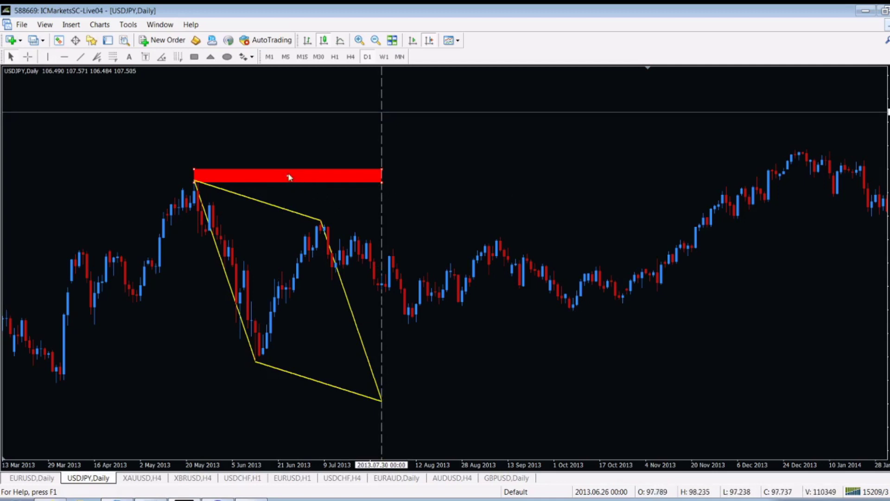
{"action": "left_click_drag", "start_coordinate": [288, 179], "coordinate": [473, 193]}
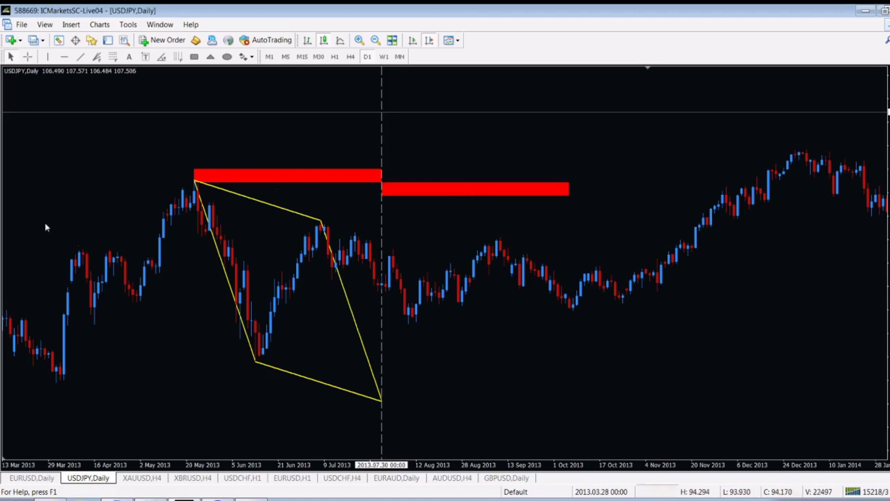
Mark 7 Oct 2013 with a dashed vertical line and delete the 30 Jul 2013 line
{"action": "left_click", "coordinate": [48, 57]}
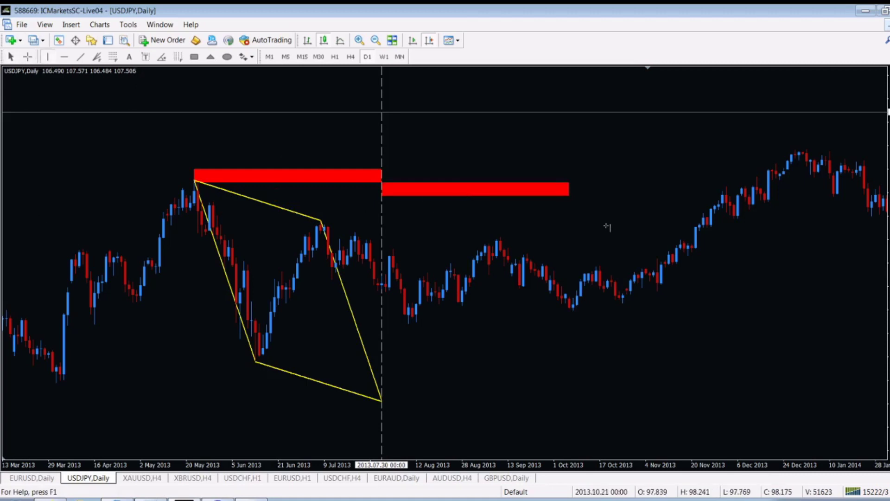
{"action": "left_click", "coordinate": [569, 203]}
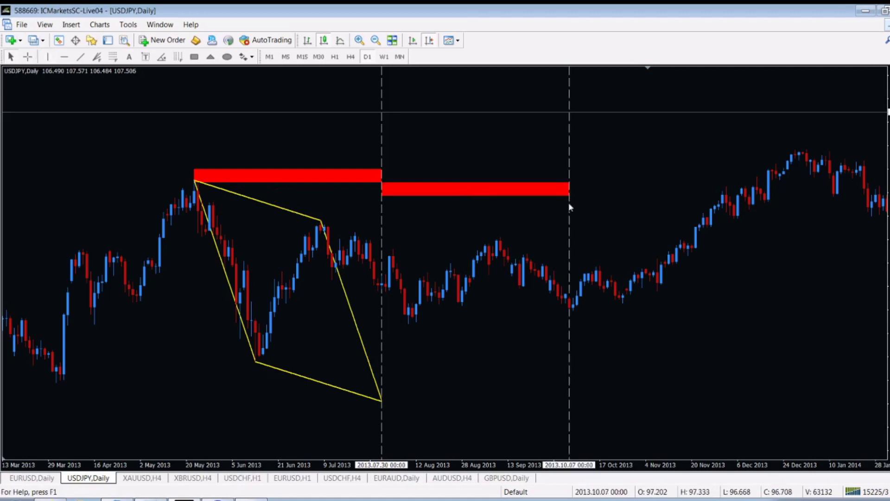
{"action": "left_click_drag", "start_coordinate": [842, 351], "coordinate": [635, 338]}
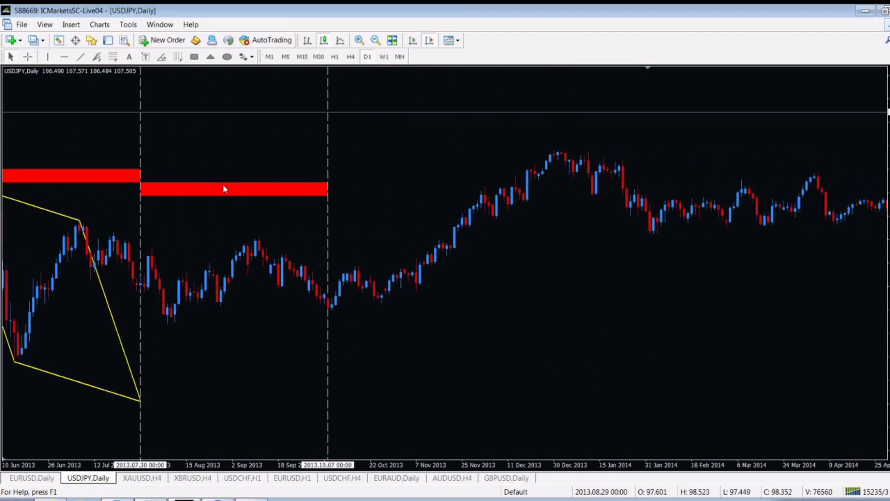
{"action": "double_click", "coordinate": [141, 151]}
{"action": "key", "text": "Delete"}
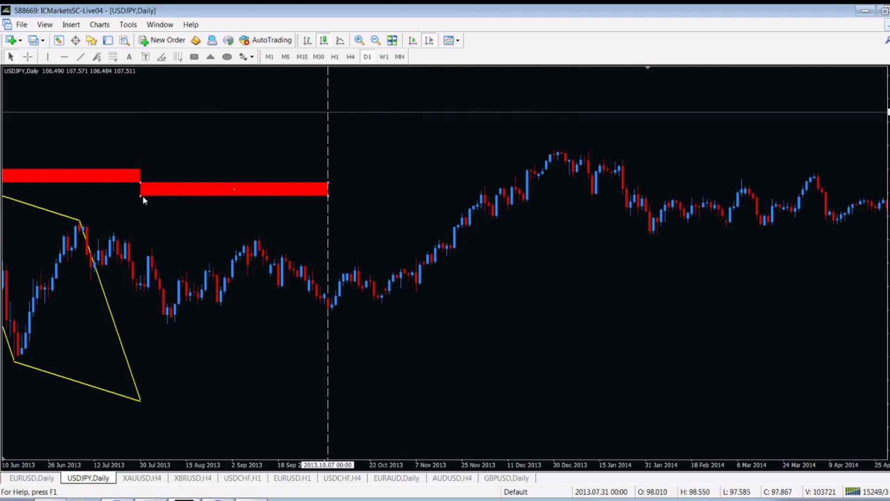
Copy the red bar twice, each further right and lower, reaching mid-February 2014
{"action": "left_click_drag", "start_coordinate": [234, 188], "coordinate": [421, 202]}
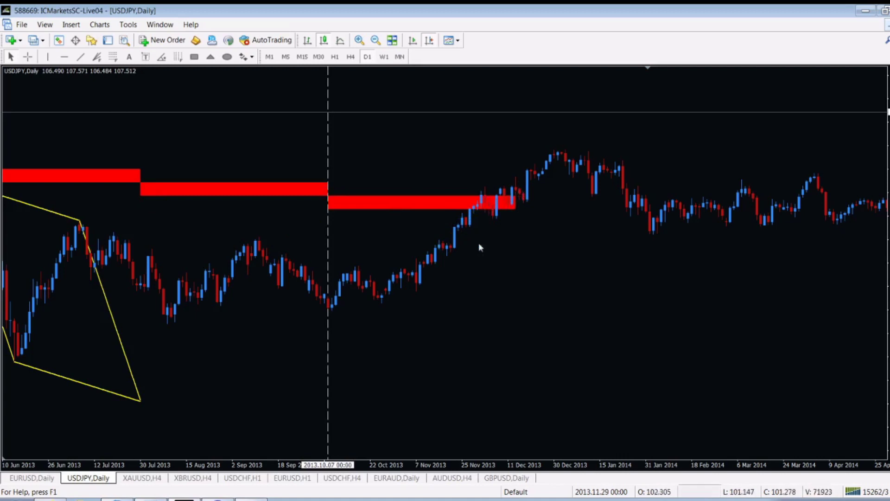
{"action": "double_click", "coordinate": [140, 193]}
{"action": "left_click_drag", "start_coordinate": [235, 192], "coordinate": [607, 213]}
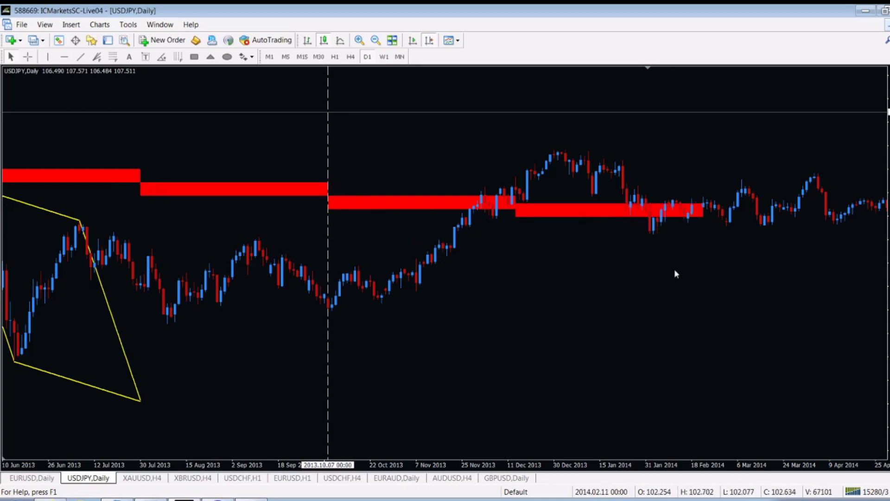
{"action": "scroll", "coordinate": [673, 269], "scroll_direction": "down", "scroll_amount": 3}
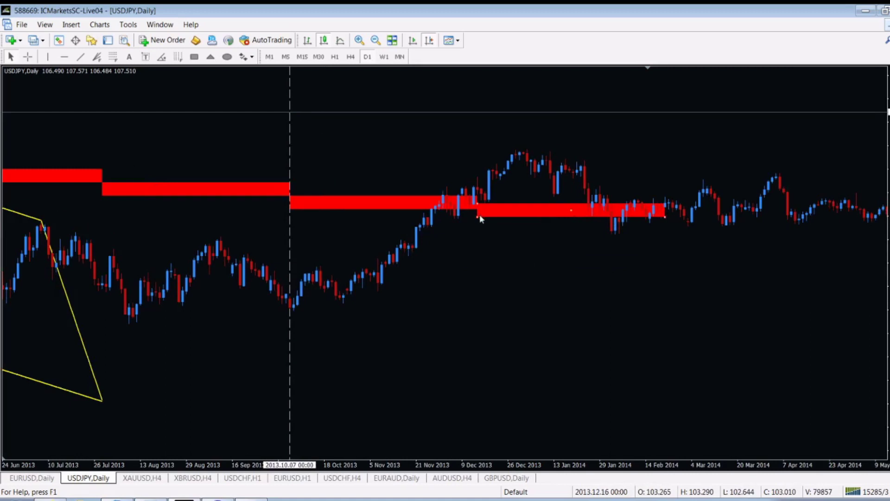
Measure the drop with the crosshair, then copy the red bar twice down-right into early July 2014
{"action": "left_click_drag", "start_coordinate": [724, 324], "coordinate": [449, 310]}
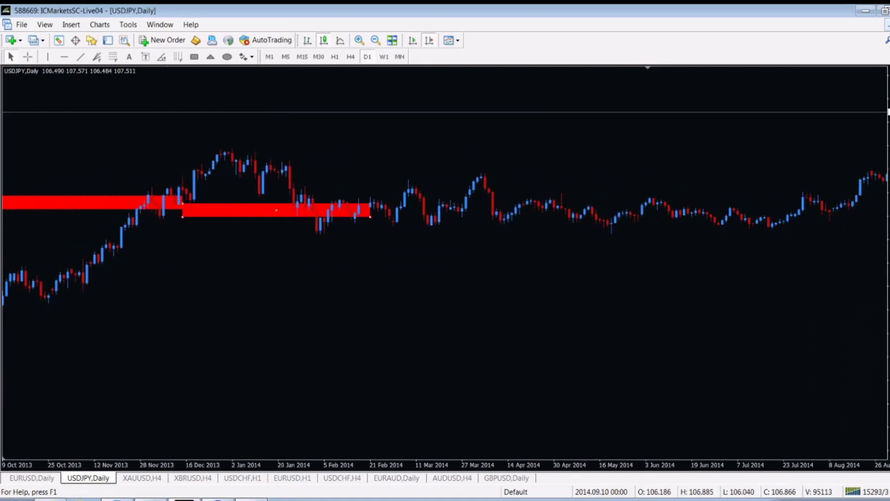
{"action": "left_click_drag", "start_coordinate": [884, 204], "coordinate": [884, 218]}
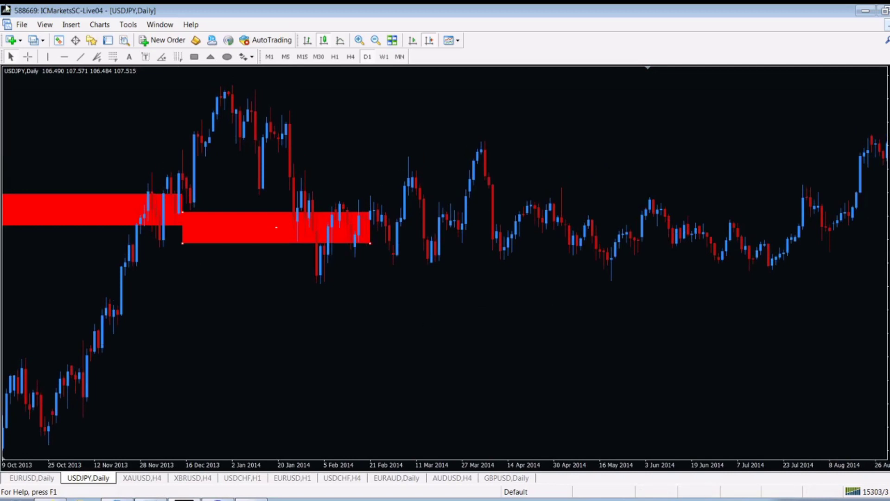
{"action": "left_click", "coordinate": [28, 57]}
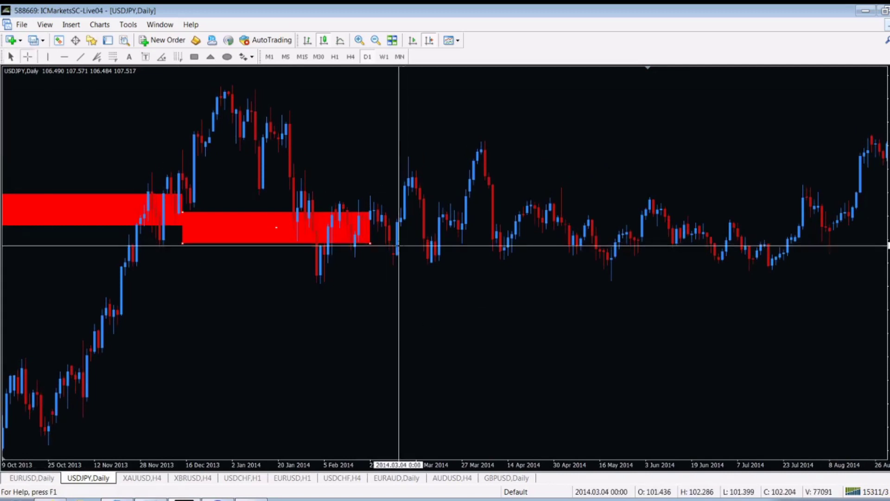
{"action": "left_click_drag", "start_coordinate": [370, 210], "coordinate": [393, 252]}
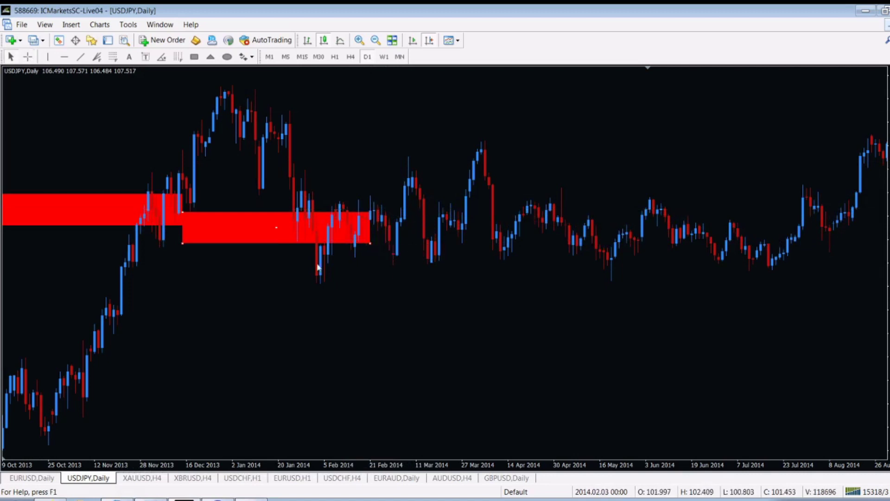
{"action": "left_click_drag", "start_coordinate": [276, 228], "coordinate": [463, 262]}
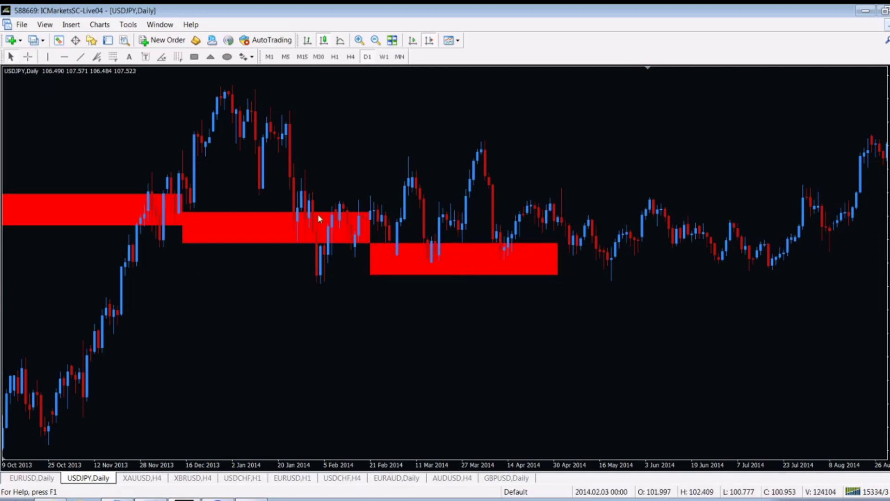
{"action": "double_click", "coordinate": [374, 273]}
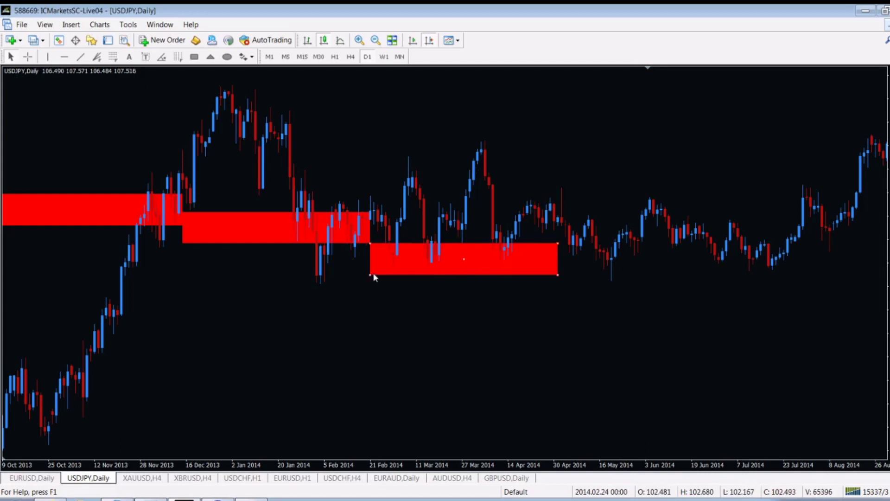
{"action": "left_click_drag", "start_coordinate": [463, 262], "coordinate": [652, 291]}
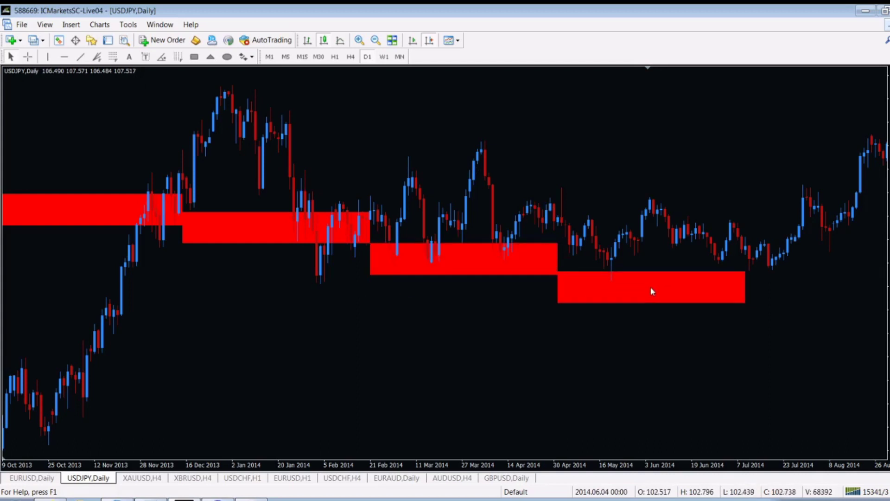
{"action": "left_click_drag", "start_coordinate": [730, 378], "coordinate": [649, 383]}
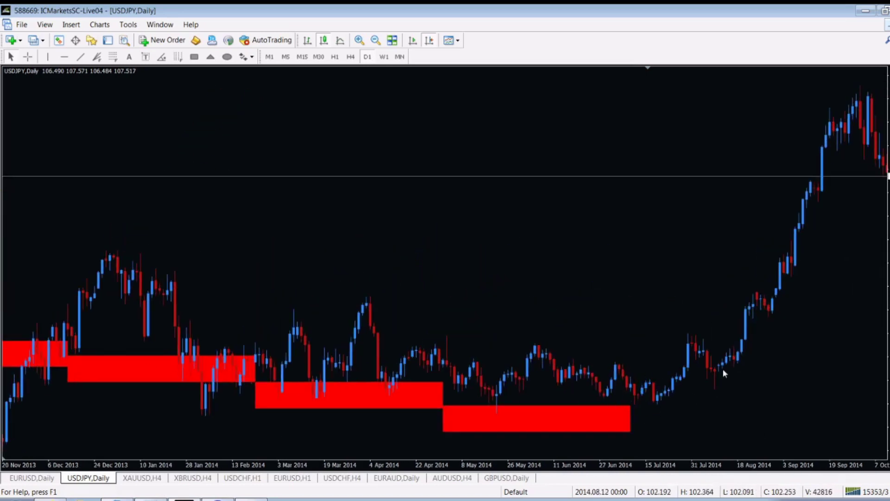
Compress the price scale and copy the last red bar into July–August 2014
{"action": "mouse_move", "coordinate": [761, 341]}
{"action": "left_mouse_down"}
{"action": "mouse_move", "coordinate": [691, 340]}
{"action": "mouse_move", "coordinate": [757, 327]}
{"action": "left_mouse_up"}
{"action": "left_click_drag", "start_coordinate": [888, 195], "coordinate": [888, 269]}
{"action": "double_click", "coordinate": [626, 369]}
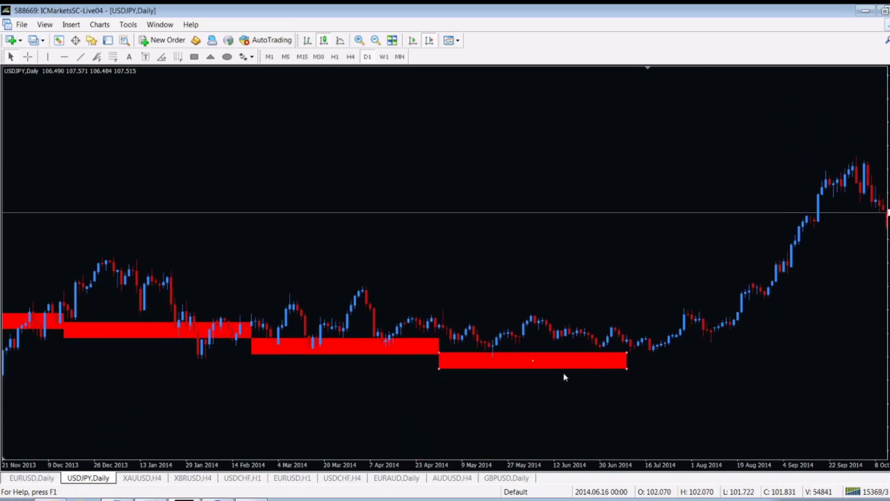
{"action": "left_click_drag", "start_coordinate": [533, 363], "coordinate": [721, 371]}
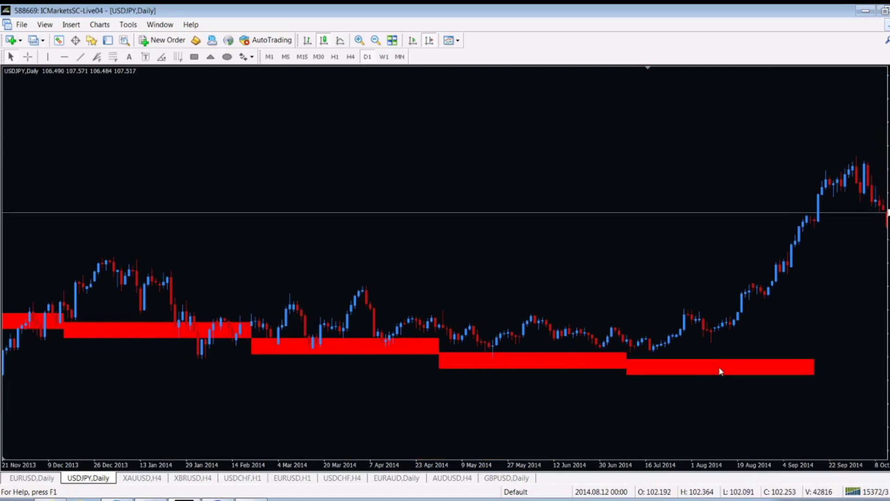
Add another red bar after July–August 2014 and a higher one spanning Dec 2014–Jan 2015
{"action": "left_click_drag", "start_coordinate": [722, 411], "coordinate": [577, 390]}
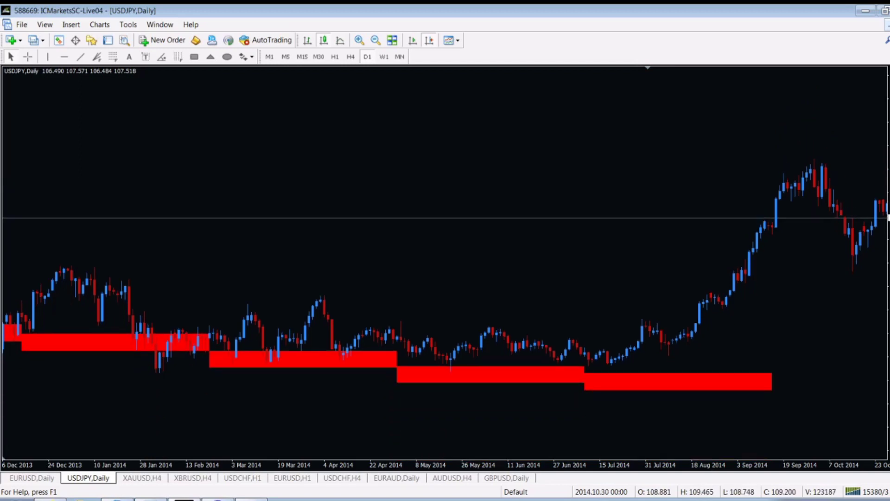
{"action": "double_click", "coordinate": [683, 387]}
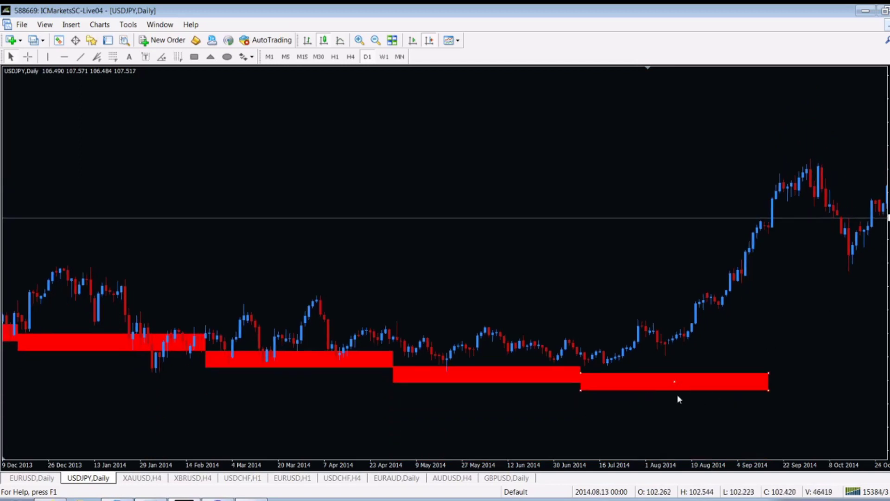
{"action": "left_click_drag", "start_coordinate": [675, 386], "coordinate": [521, 285]}
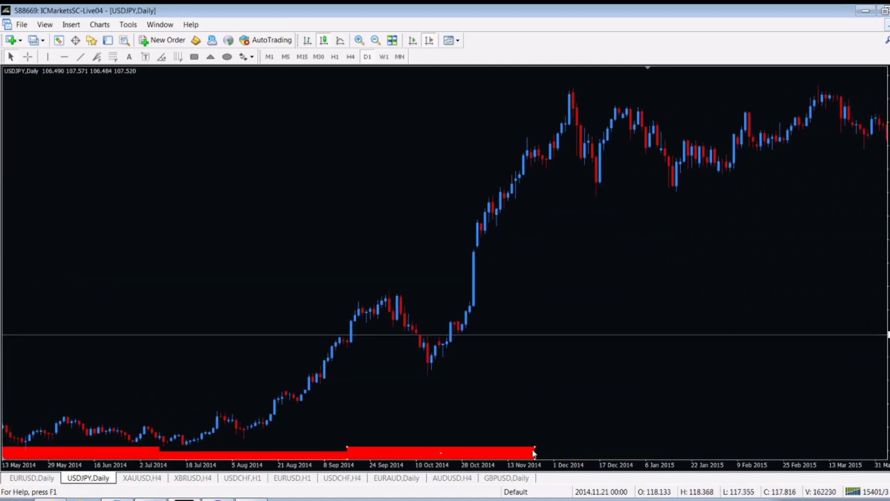
{"action": "left_click_drag", "start_coordinate": [440, 452], "coordinate": [627, 444]}
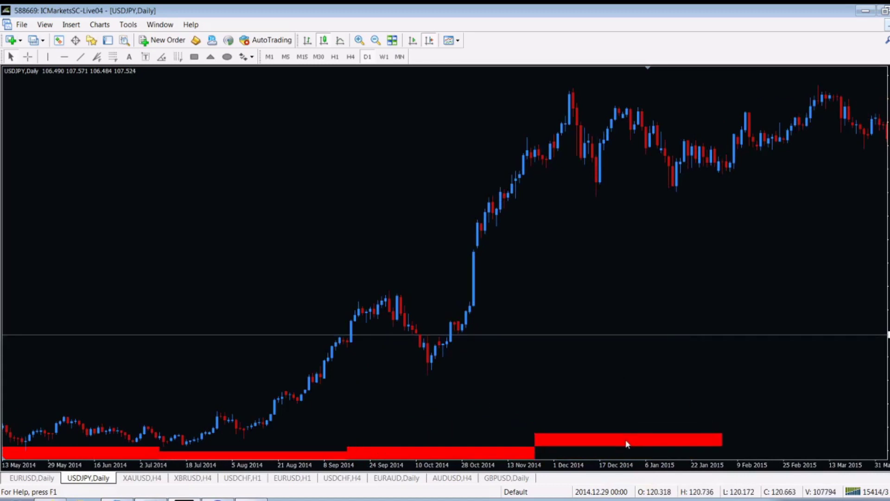
Read prices with the crosshair, then bring up the chart's context menu
{"action": "left_click", "coordinate": [27, 57]}
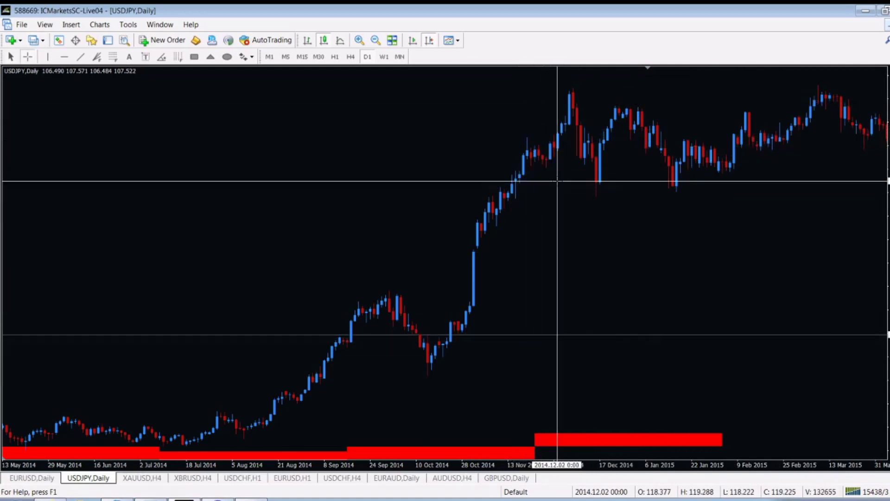
{"action": "middle_click", "coordinate": [315, 207]}
{"action": "scroll", "coordinate": [255, 210], "scroll_direction": "up", "scroll_amount": 20}
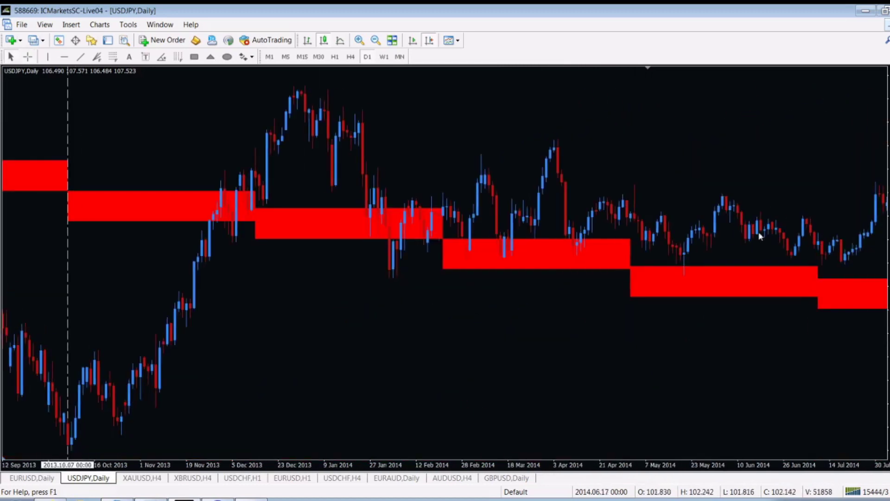
{"action": "scroll", "coordinate": [85, 240], "scroll_direction": "down", "scroll_amount": 3}
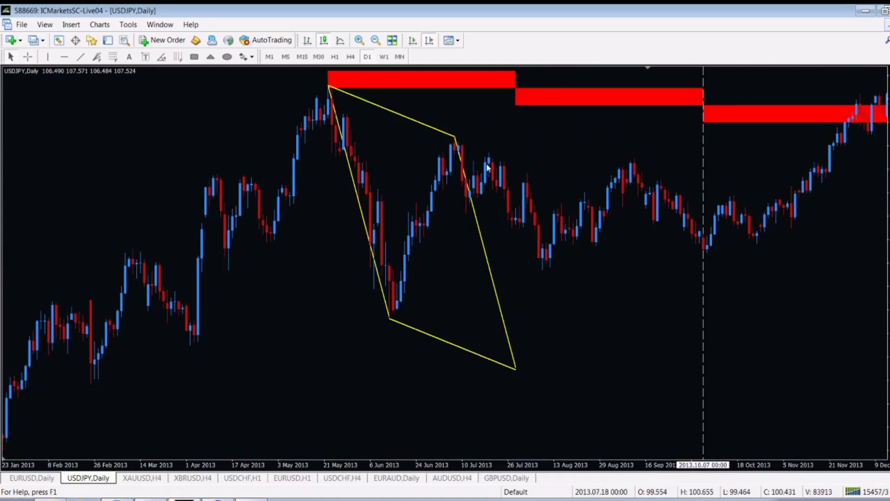
{"action": "right_click", "coordinate": [579, 143]}
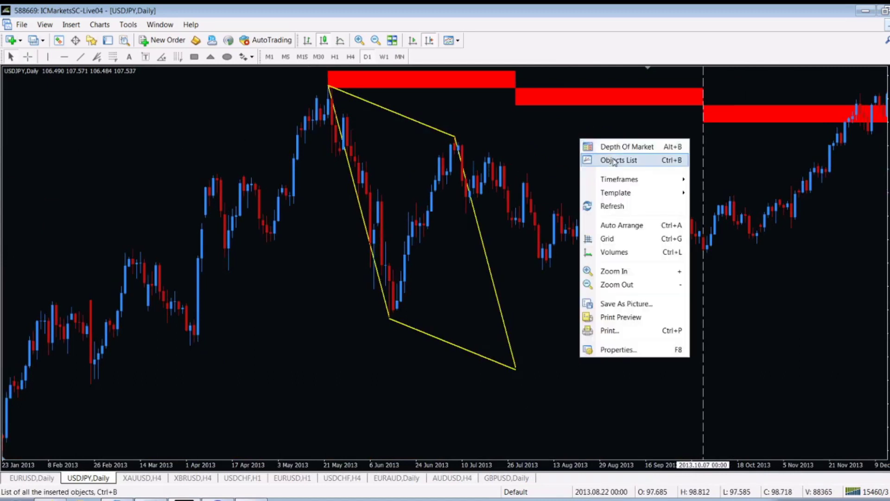
Delete the red rectangles and yellow trendlines one by one from the Objects List
{"action": "left_click", "coordinate": [612, 159]}
{"action": "left_click_drag", "start_coordinate": [821, 177], "coordinate": [820, 191]}
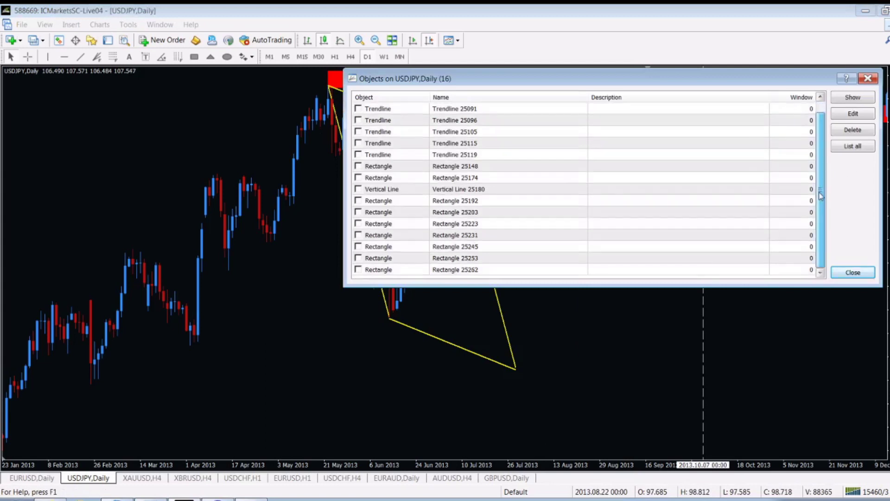
{"action": "left_click", "coordinate": [475, 272]}
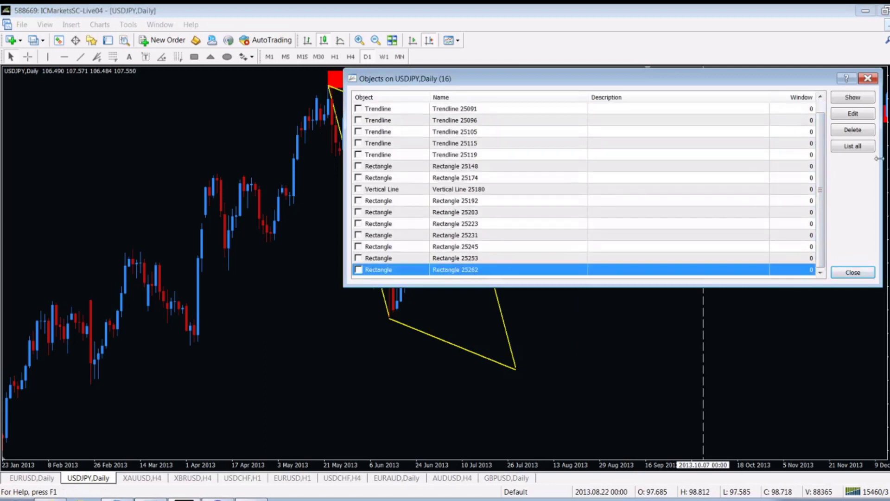
{"action": "left_click", "coordinate": [852, 129]}
{"action": "left_click", "coordinate": [851, 131]}
{"action": "left_click", "coordinate": [850, 130]}
{"action": "left_click", "coordinate": [850, 131]}
{"action": "left_click", "coordinate": [851, 130]}
{"action": "left_click", "coordinate": [850, 130]}
{"action": "left_click", "coordinate": [850, 130]}
{"action": "left_click", "coordinate": [851, 130]}
{"action": "left_click", "coordinate": [850, 130]}
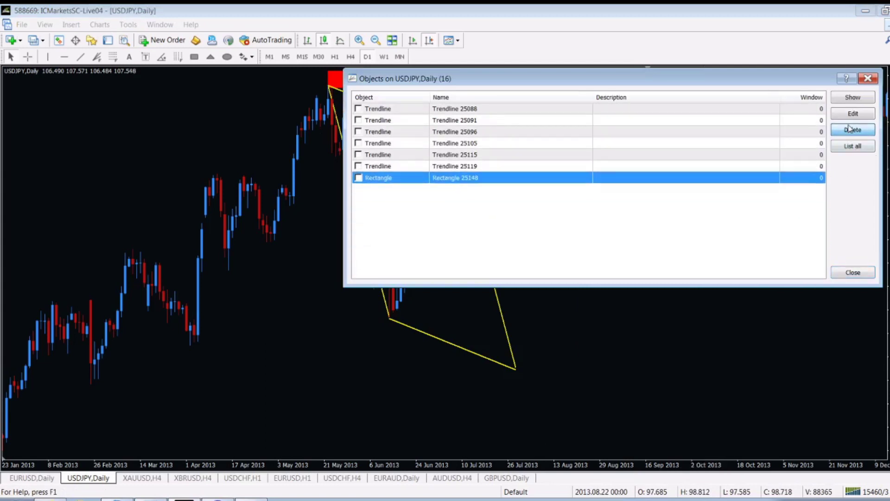
{"action": "left_click", "coordinate": [850, 130]}
{"action": "left_click", "coordinate": [851, 129]}
{"action": "left_click", "coordinate": [851, 130]}
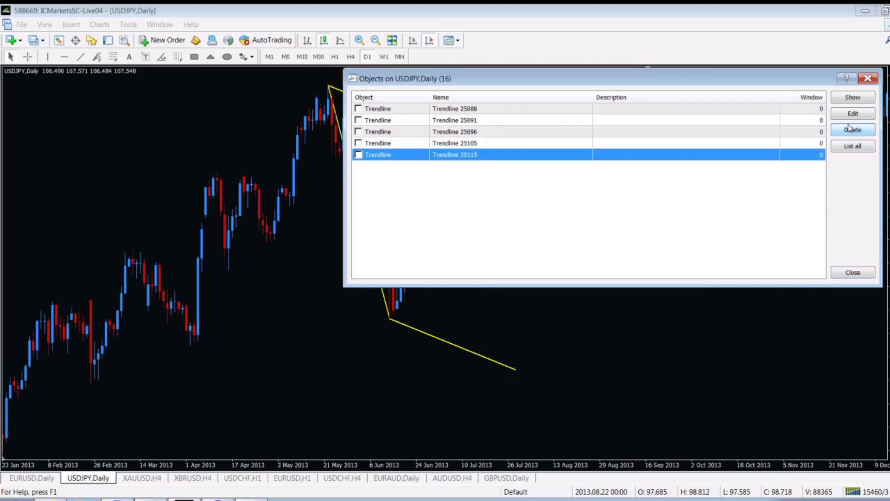
{"action": "left_click", "coordinate": [850, 129]}
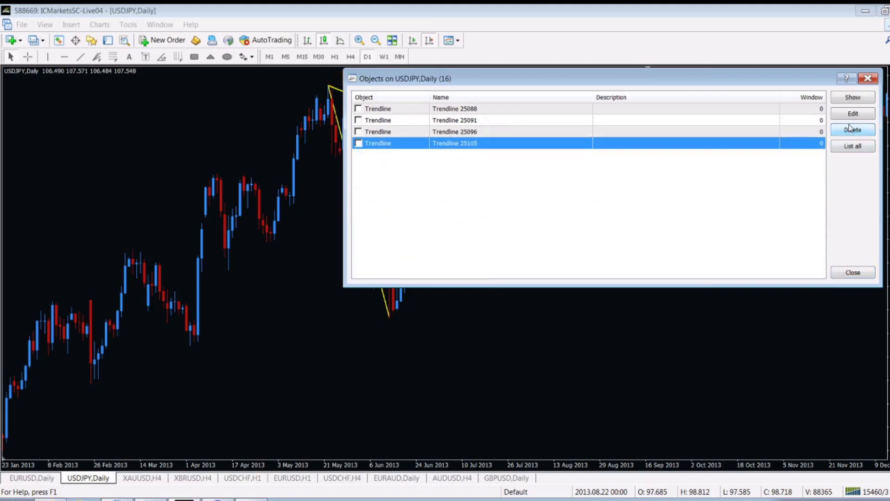
{"action": "left_click", "coordinate": [867, 78]}
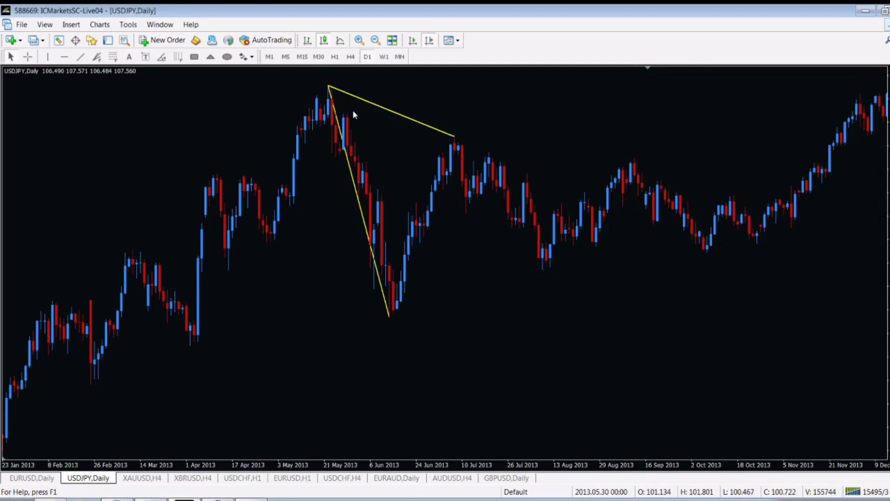
Reopen the Objects List and delete the two remaining trendlines
{"action": "right_click", "coordinate": [489, 97]}
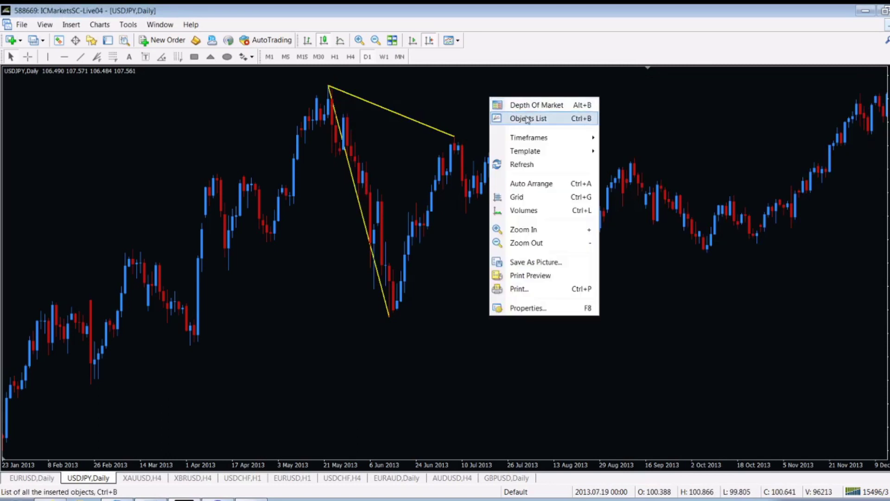
{"action": "left_click", "coordinate": [527, 119]}
{"action": "left_click", "coordinate": [480, 146]}
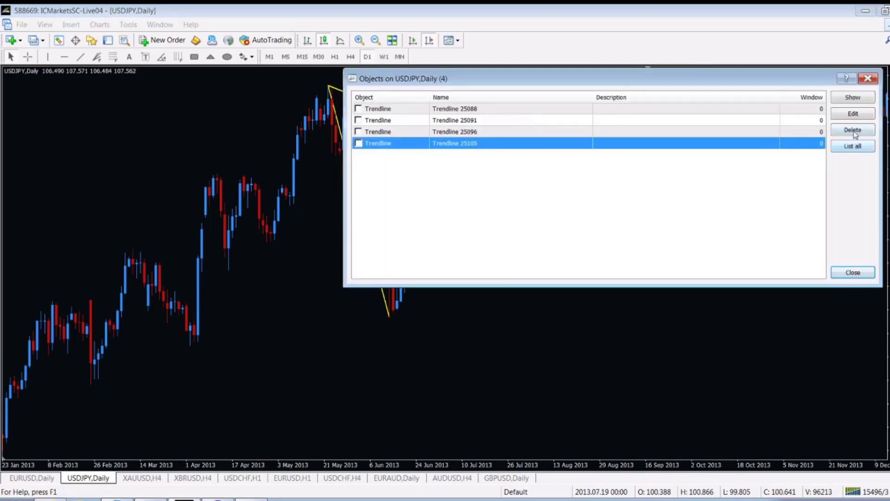
{"action": "left_click", "coordinate": [853, 130]}
{"action": "left_click", "coordinate": [853, 130]}
{"action": "left_click", "coordinate": [853, 130]}
{"action": "left_click", "coordinate": [854, 130]}
{"action": "left_click", "coordinate": [868, 78]}
Bring June 2013 into view and draw the lower side from the June 2013 low
{"action": "left_click_drag", "start_coordinate": [551, 207], "coordinate": [232, 252]}
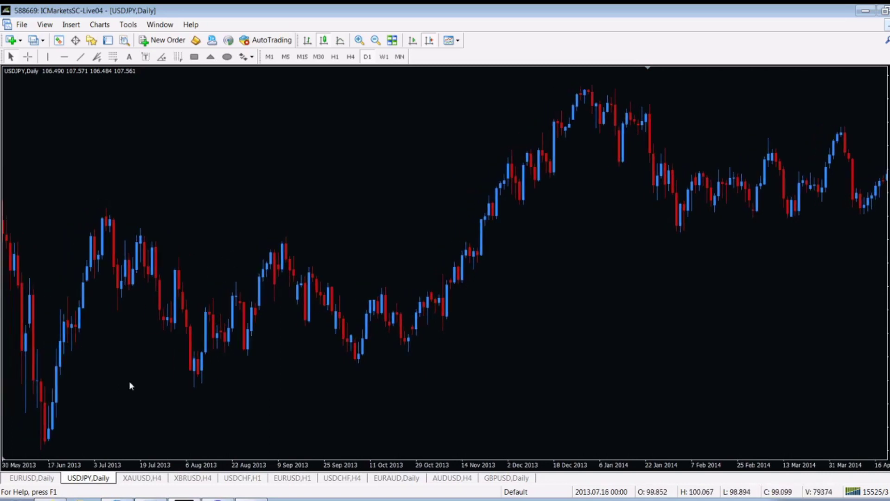
{"action": "left_click", "coordinate": [81, 57]}
{"action": "left_click_drag", "start_coordinate": [42, 451], "coordinate": [43, 453]}
{"action": "left_click", "coordinate": [47, 57]}
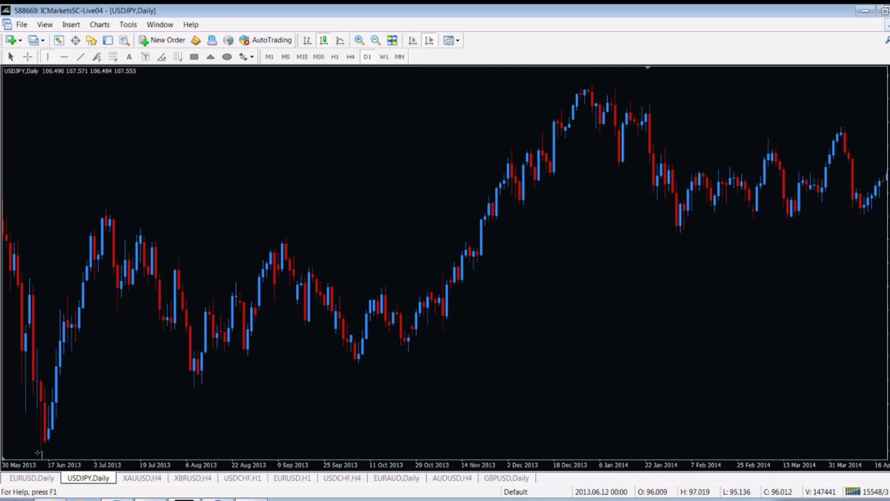
{"action": "left_click_drag", "start_coordinate": [42, 453], "coordinate": [131, 438]}
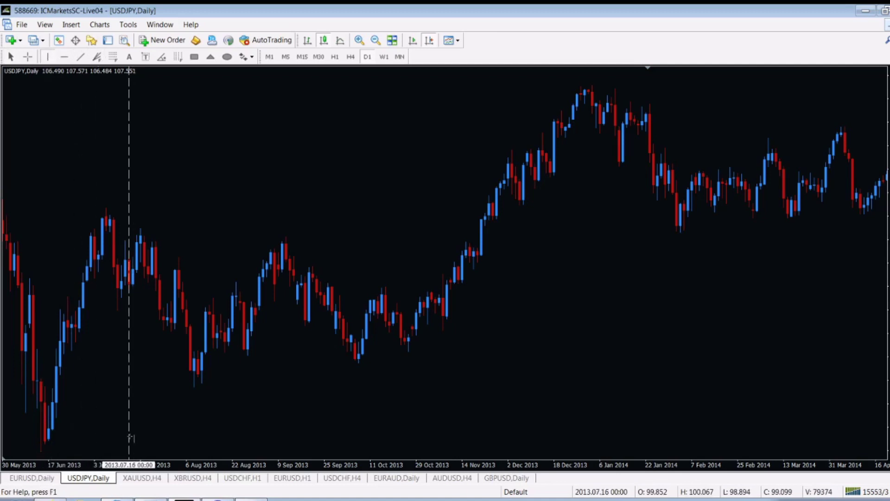
{"action": "key", "text": "Delete"}
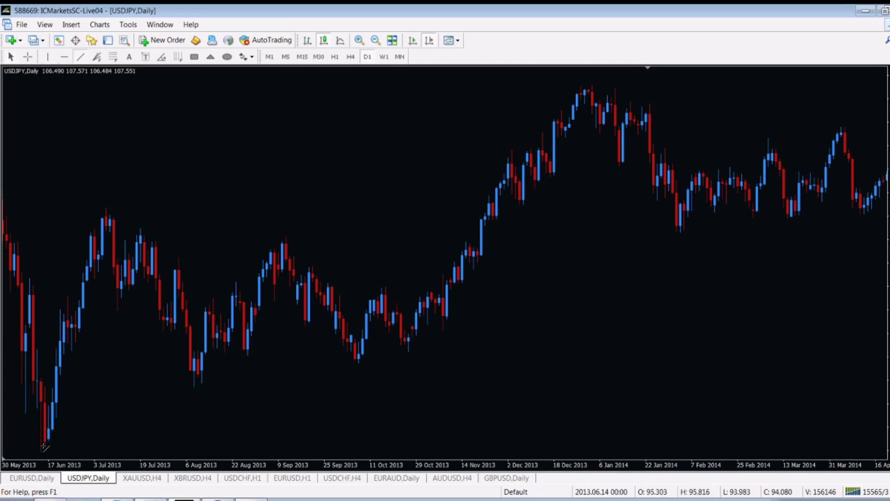
{"action": "mouse_move", "coordinate": [41, 448]}
{"action": "left_mouse_down"}
{"action": "mouse_move", "coordinate": [195, 413]}
{"action": "mouse_move", "coordinate": [383, 399]}
{"action": "mouse_move", "coordinate": [358, 364]}
{"action": "left_mouse_up"}
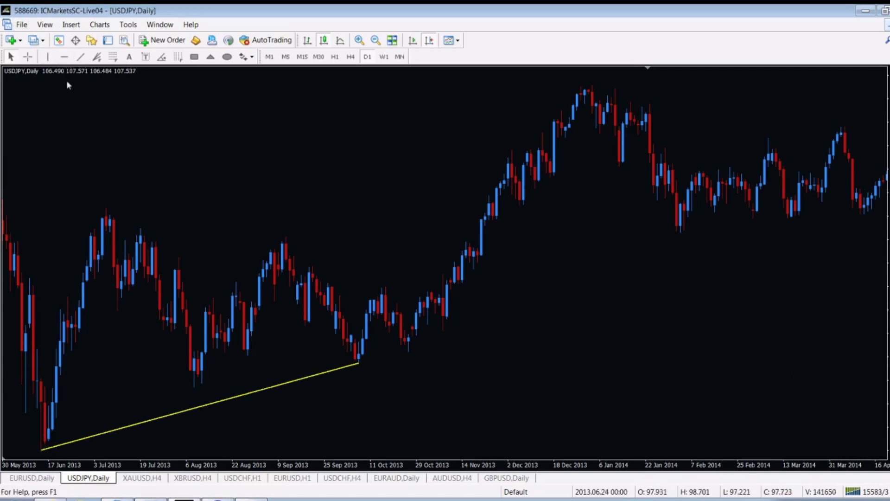
Draw the June-low-to-September-high side and copy sides to close the yellow parallelogram
{"action": "left_click", "coordinate": [80, 56]}
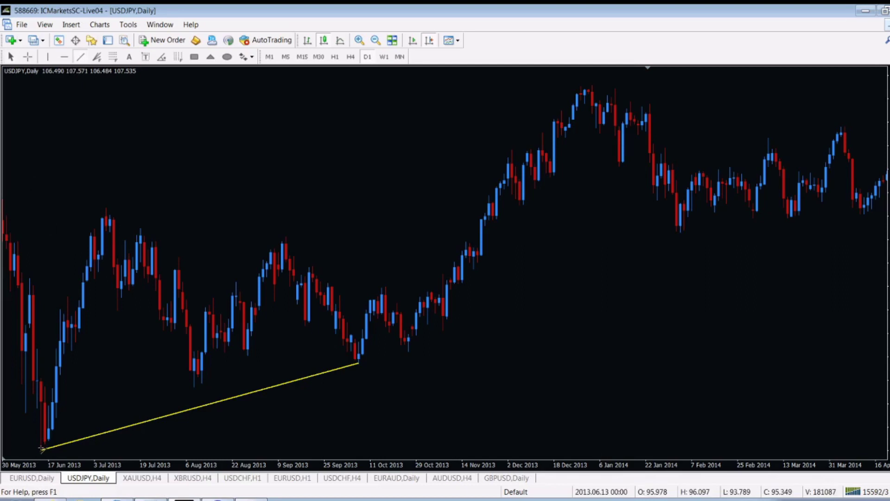
{"action": "left_click_drag", "start_coordinate": [40, 448], "coordinate": [285, 240]}
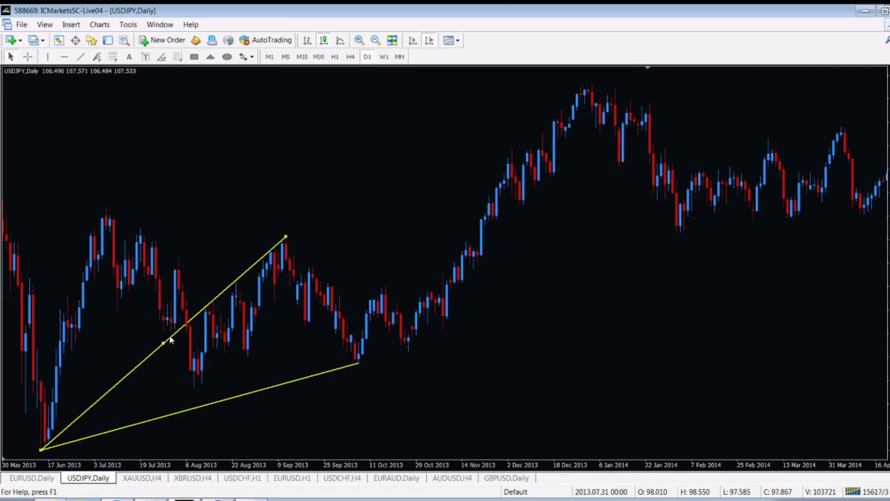
{"action": "left_click_drag", "start_coordinate": [164, 345], "coordinate": [482, 260]}
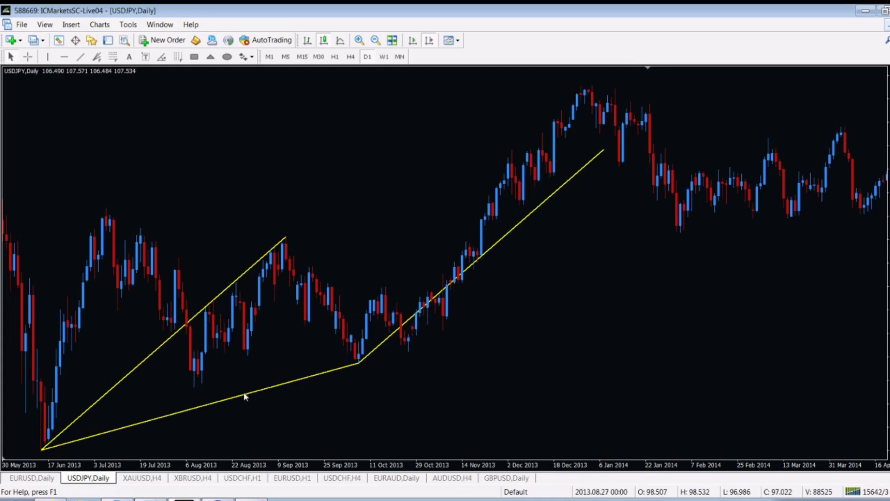
{"action": "left_click_drag", "start_coordinate": [198, 408], "coordinate": [443, 195]}
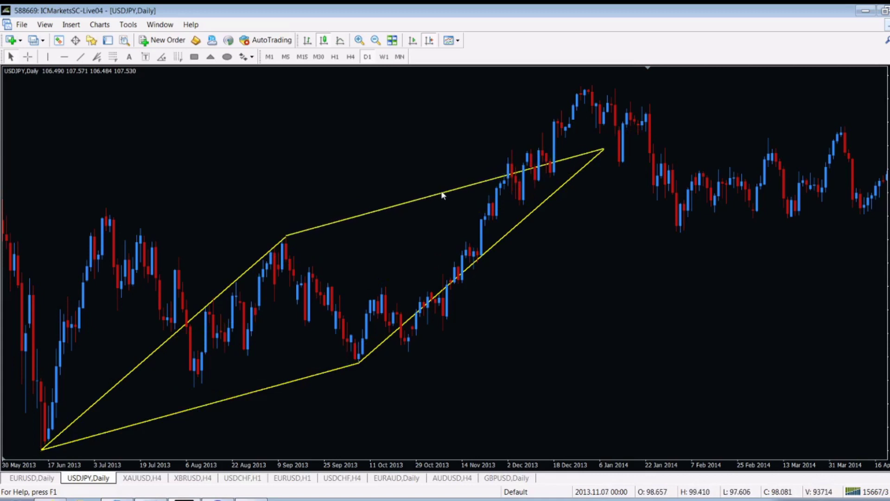
{"action": "left_click_drag", "start_coordinate": [442, 195], "coordinate": [443, 197]}
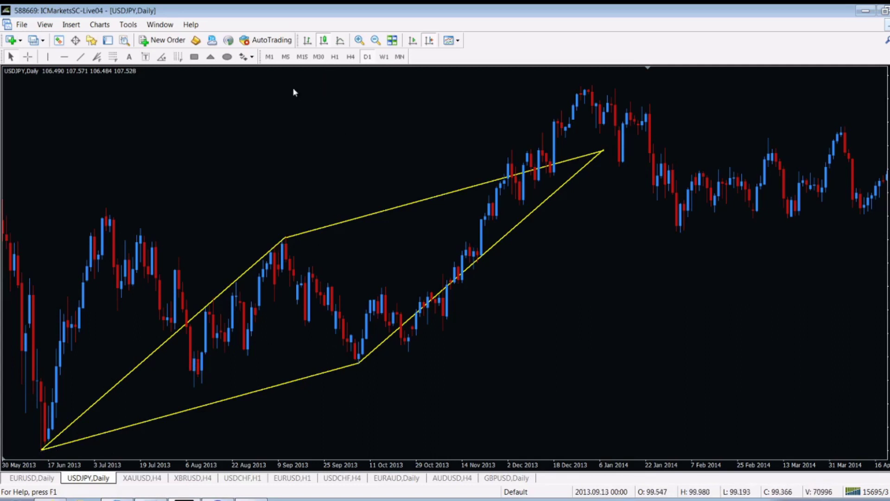
{"action": "left_click", "coordinate": [194, 55]}
{"action": "left_click_drag", "start_coordinate": [408, 98], "coordinate": [883, 388]}
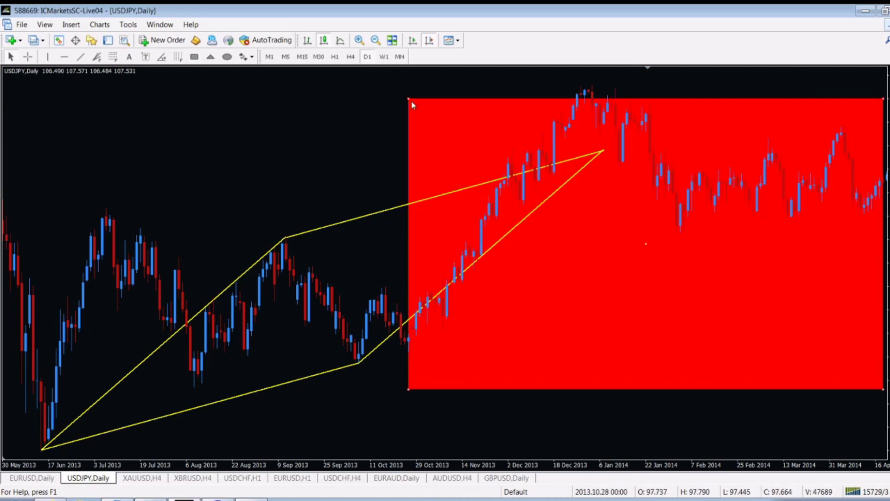
{"action": "key", "text": "Delete"}
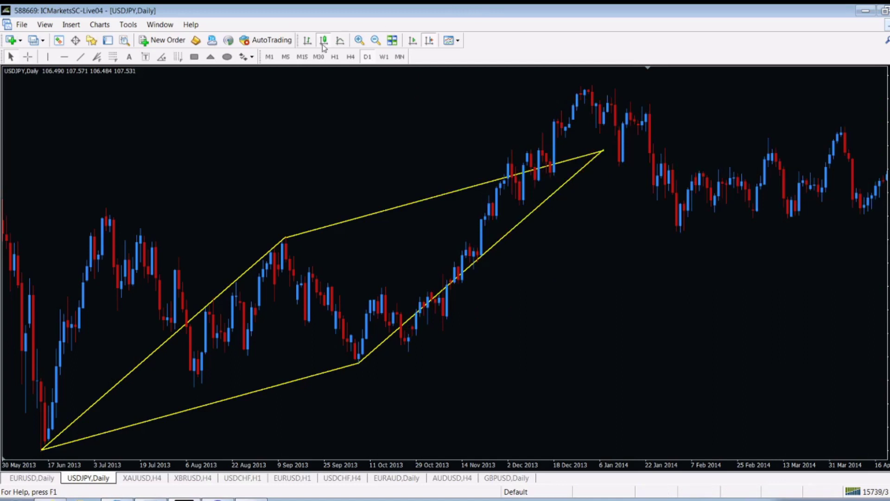
{"action": "left_click", "coordinate": [46, 56]}
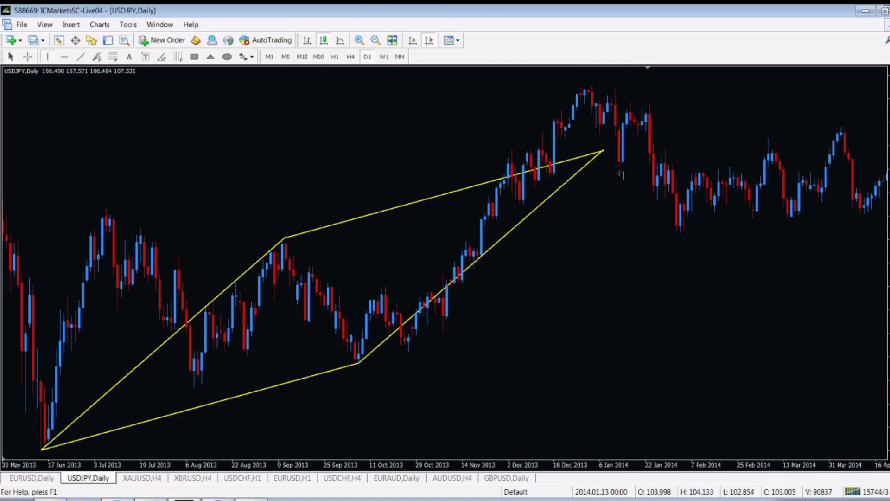
Place dashed vertical lines at 2014.01.07, 2013.10.08 and 2013.06.13, plus a top-corner horizontal level
{"action": "left_click", "coordinate": [604, 158]}
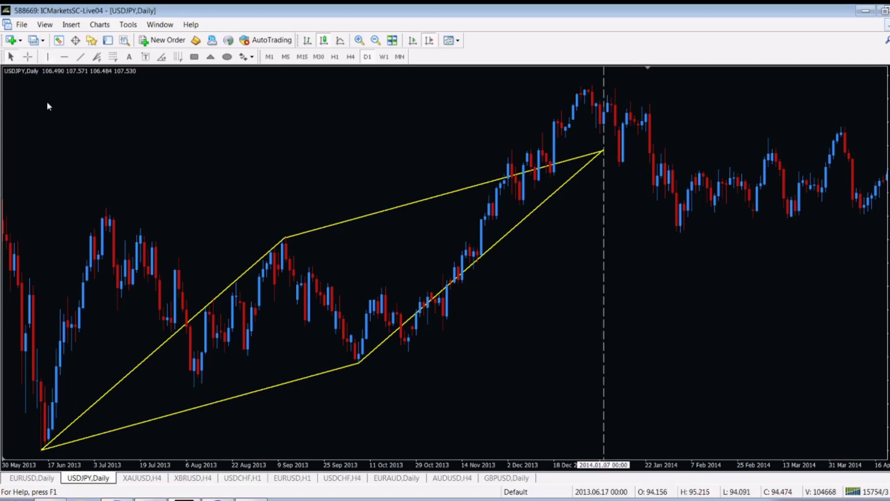
{"action": "left_click", "coordinate": [47, 56]}
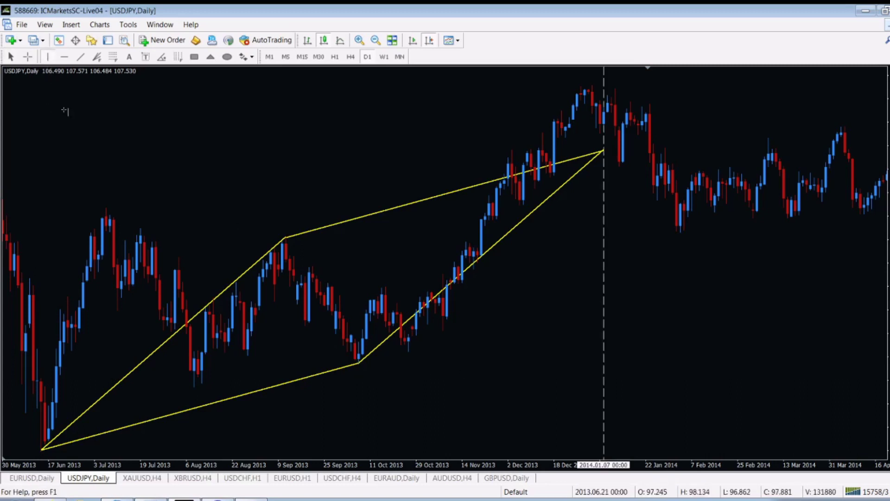
{"action": "left_click", "coordinate": [360, 366]}
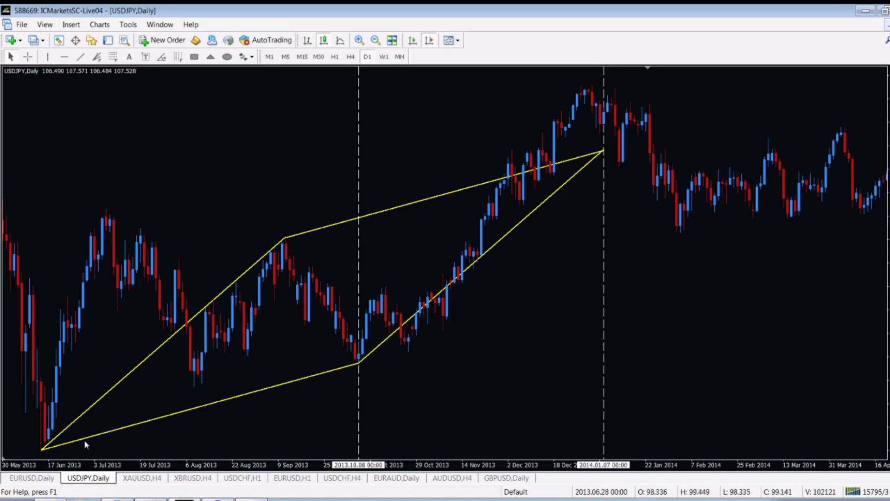
{"action": "left_click", "coordinate": [47, 57]}
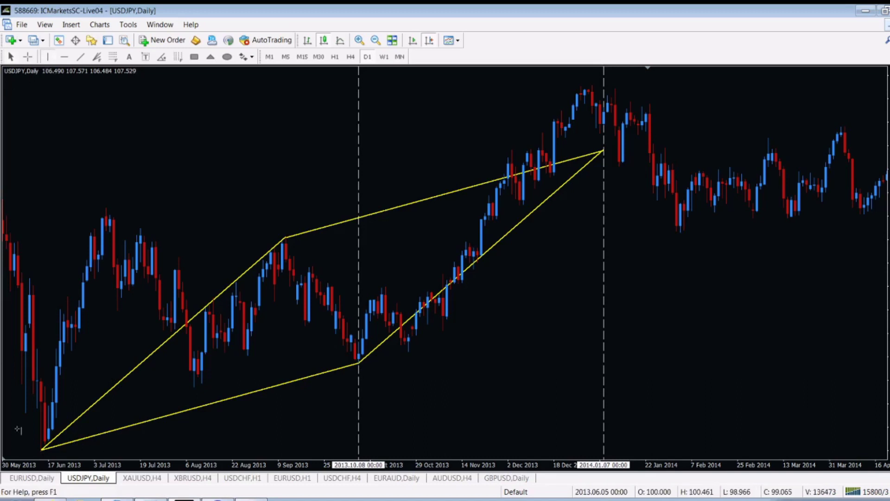
{"action": "left_click", "coordinate": [42, 448]}
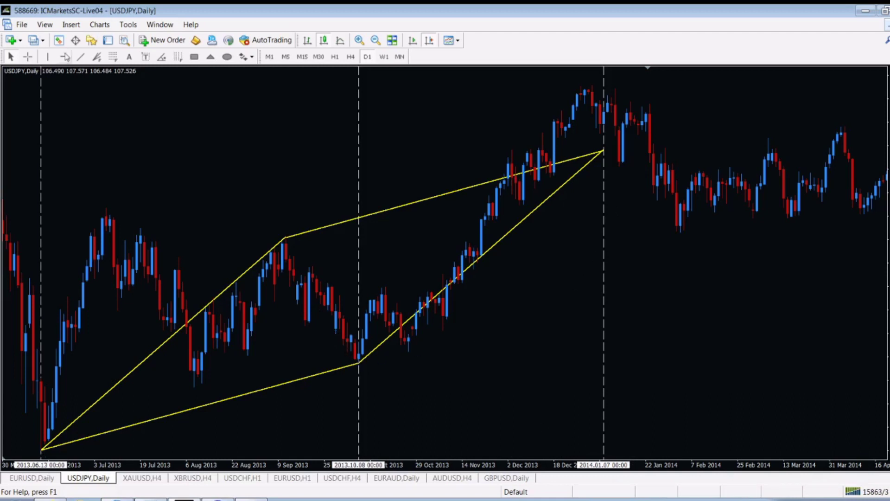
{"action": "left_click", "coordinate": [602, 147]}
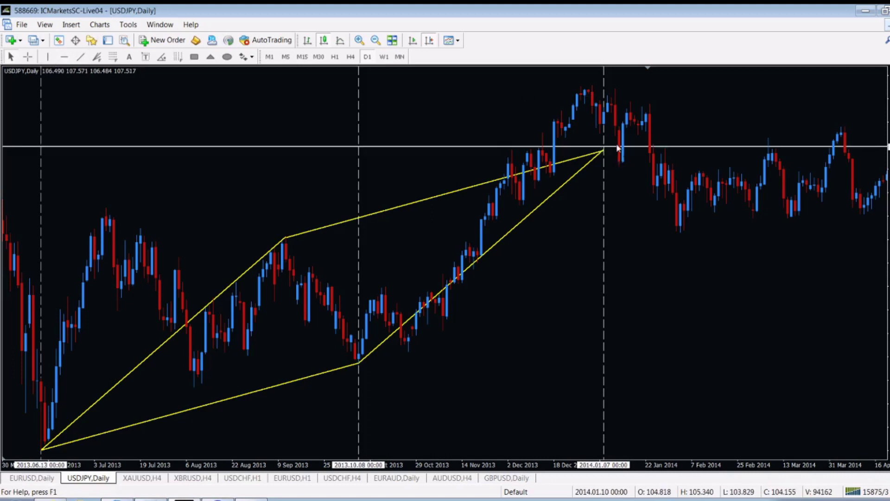
Align the white horizontal level with the top corner and move the chart into 2016
{"action": "left_click_drag", "start_coordinate": [615, 147], "coordinate": [613, 150]}
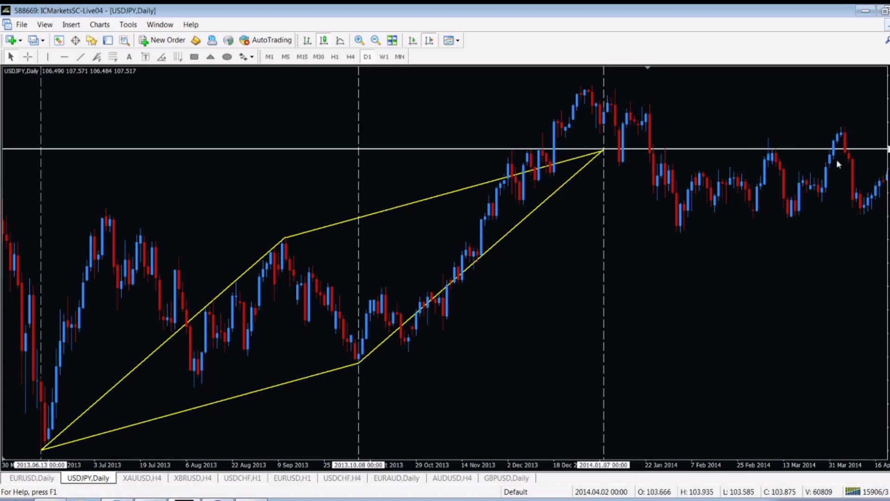
{"action": "left_click_drag", "start_coordinate": [846, 182], "coordinate": [623, 201]}
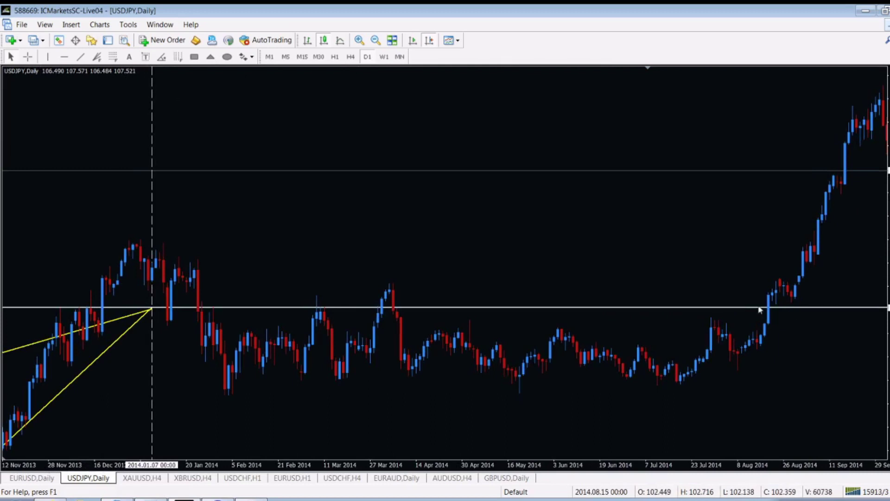
{"action": "left_click_drag", "start_coordinate": [793, 301], "coordinate": [443, 284]}
{"action": "left_click_drag", "start_coordinate": [799, 269], "coordinate": [277, 175]}
{"action": "left_click_drag", "start_coordinate": [696, 185], "coordinate": [228, 139]}
{"action": "left_click_drag", "start_coordinate": [788, 139], "coordinate": [373, 121]}
Follow price forward through 2017 and 2018 into 2019–2020
{"action": "left_click_drag", "start_coordinate": [544, 154], "coordinate": [397, 153]}
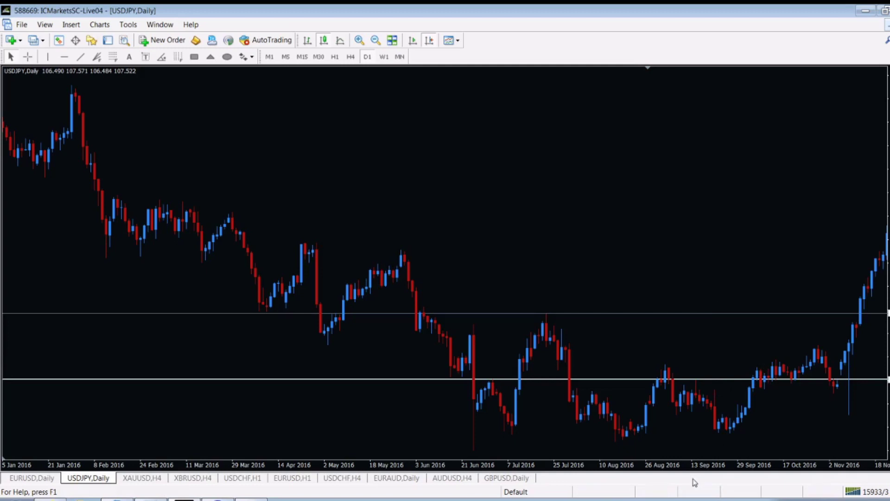
{"action": "left_click_drag", "start_coordinate": [731, 145], "coordinate": [278, 151]}
{"action": "left_click_drag", "start_coordinate": [774, 186], "coordinate": [523, 189]}
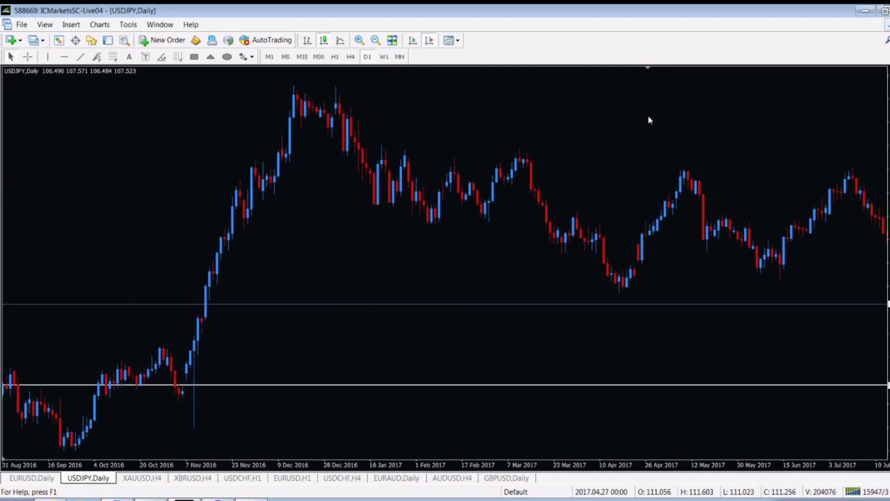
{"action": "left_click_drag", "start_coordinate": [649, 119], "coordinate": [132, 119]}
{"action": "scroll", "coordinate": [398, 193], "scroll_direction": "down", "scroll_amount": 15}
{"action": "left_click_drag", "start_coordinate": [632, 222], "coordinate": [50, 177]}
{"action": "scroll", "coordinate": [288, 201], "scroll_direction": "down", "scroll_amount": 10}
{"action": "left_click_drag", "start_coordinate": [725, 198], "coordinate": [72, 172]}
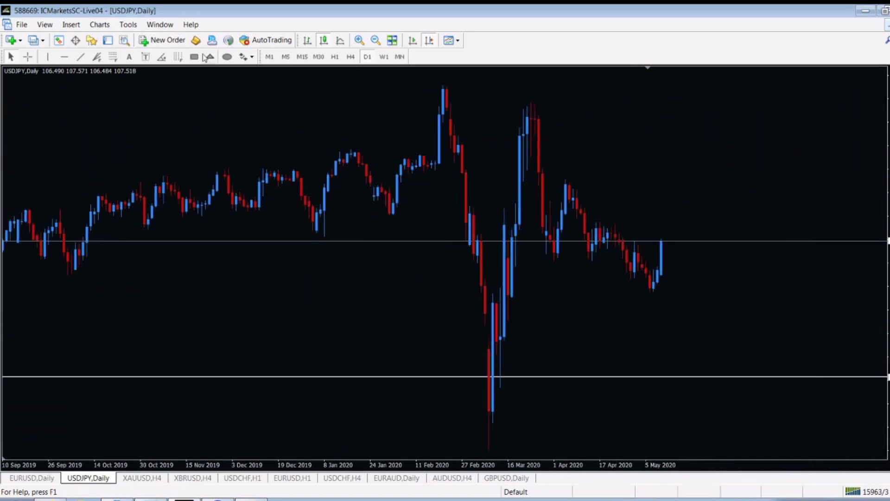
Zoom out and pan back until the yellow 2013 parallelogram is centred in view
{"action": "left_click", "coordinate": [375, 40]}
{"action": "left_click_drag", "start_coordinate": [149, 205], "coordinate": [715, 193]}
{"action": "left_click_drag", "start_coordinate": [101, 241], "coordinate": [176, 284]}
{"action": "left_click_drag", "start_coordinate": [51, 278], "coordinate": [700, 262]}
{"action": "mouse_move", "coordinate": [61, 298]}
{"action": "left_mouse_down"}
{"action": "mouse_move", "coordinate": [584, 308]}
{"action": "mouse_move", "coordinate": [773, 266]}
{"action": "left_mouse_up"}
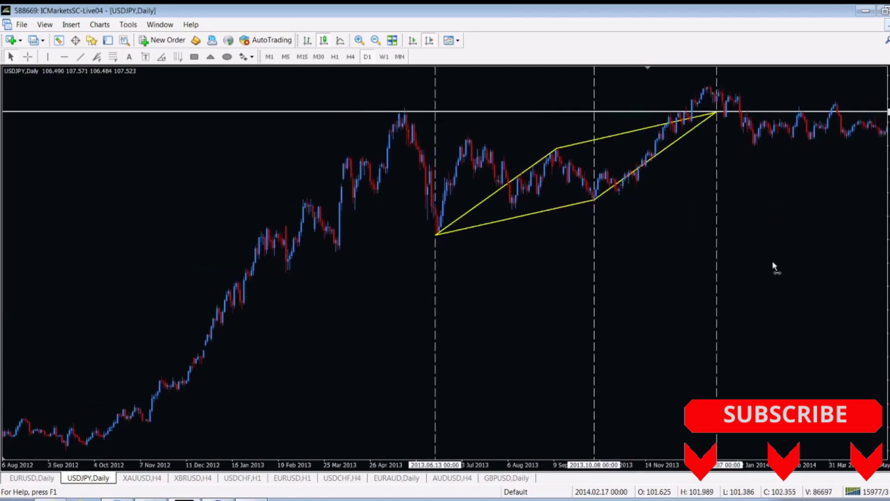
{"action": "left_click_drag", "start_coordinate": [527, 318], "coordinate": [392, 304]}
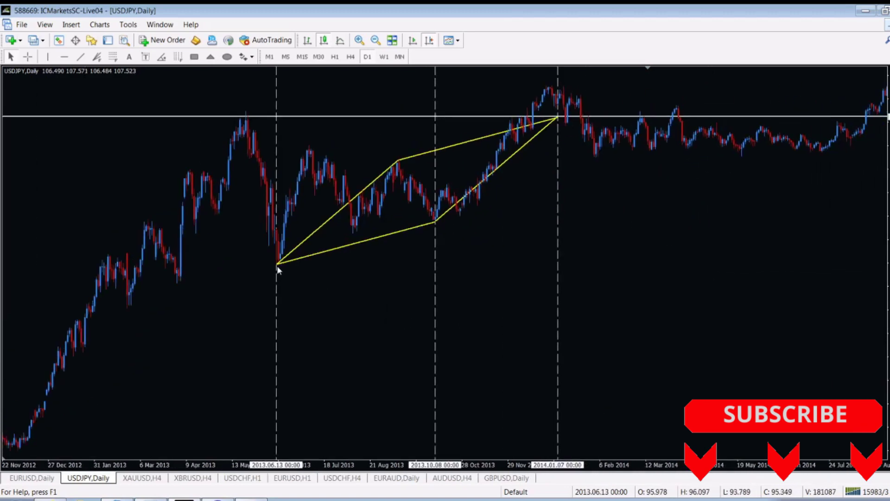